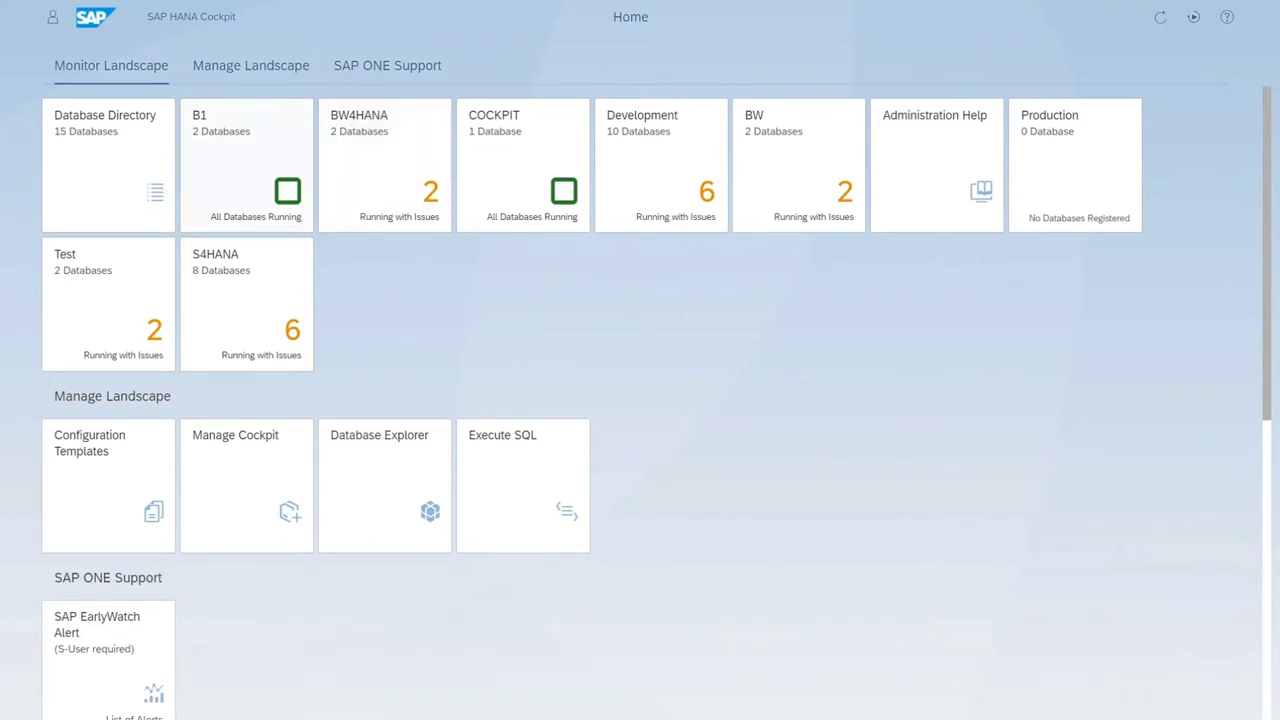
Open the backup catalog of the system database SYSTEMDB@B1H from the B1 database group.
{"action": "left_click", "coordinate": [221, 182]}
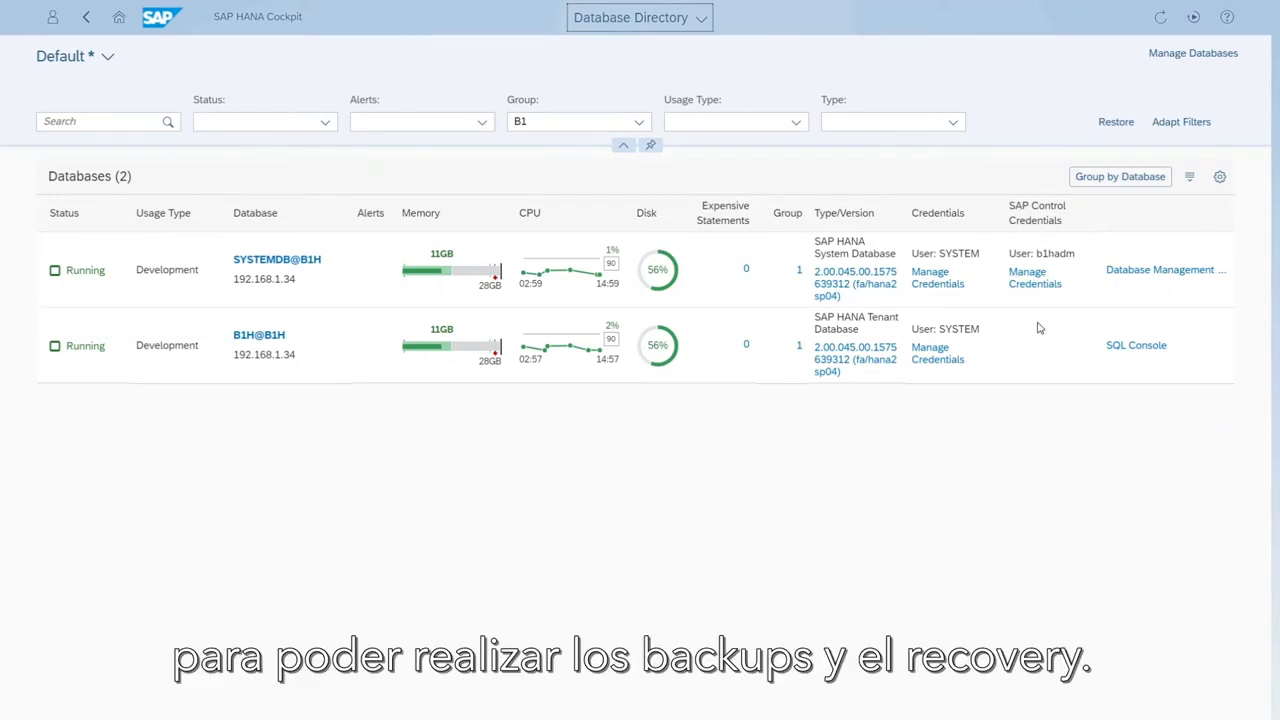
{"action": "left_click", "coordinate": [263, 260]}
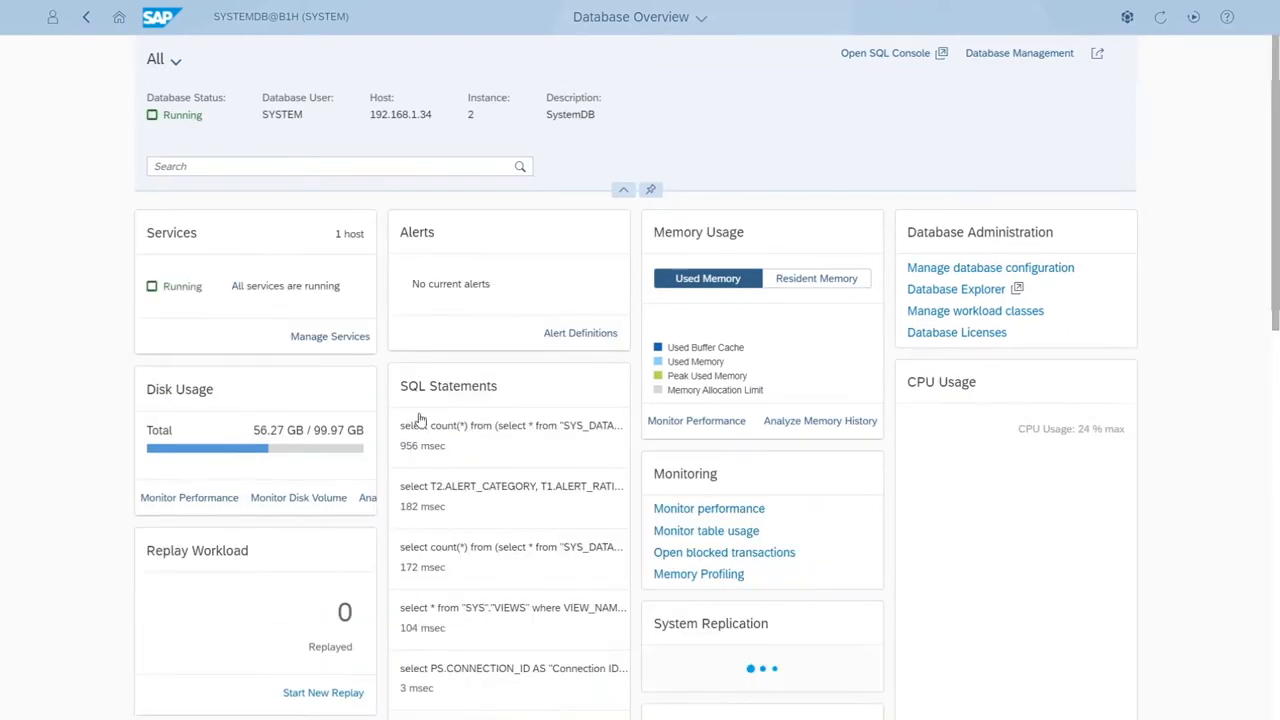
{"action": "scroll", "coordinate": [420, 425], "scroll_direction": "down", "scroll_amount": 5}
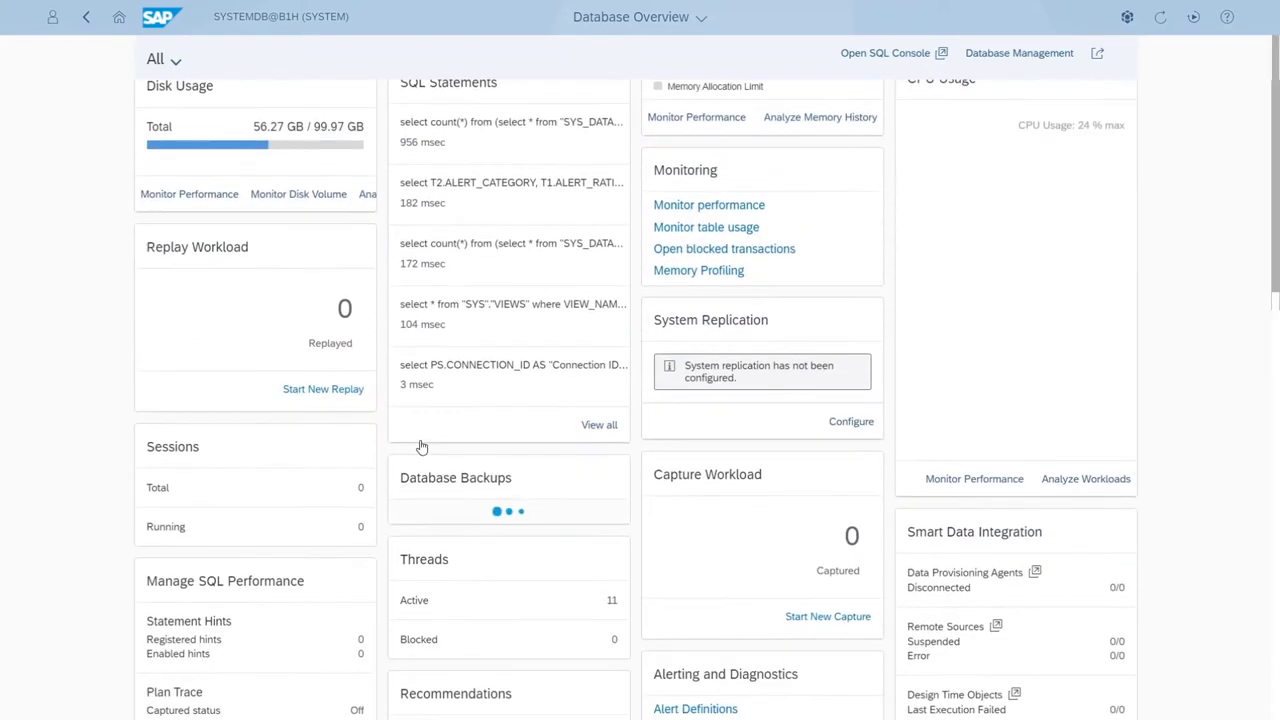
{"action": "scroll", "coordinate": [424, 449], "scroll_direction": "down", "scroll_amount": 1}
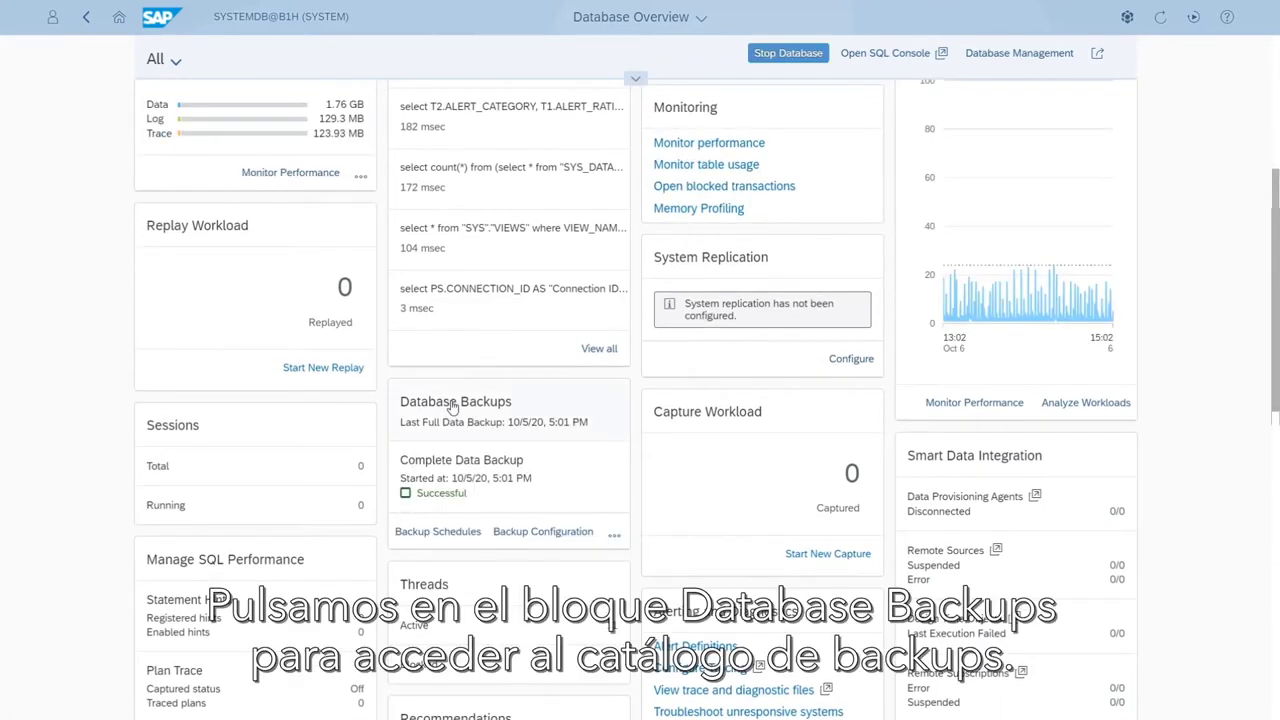
{"action": "left_click", "coordinate": [452, 407]}
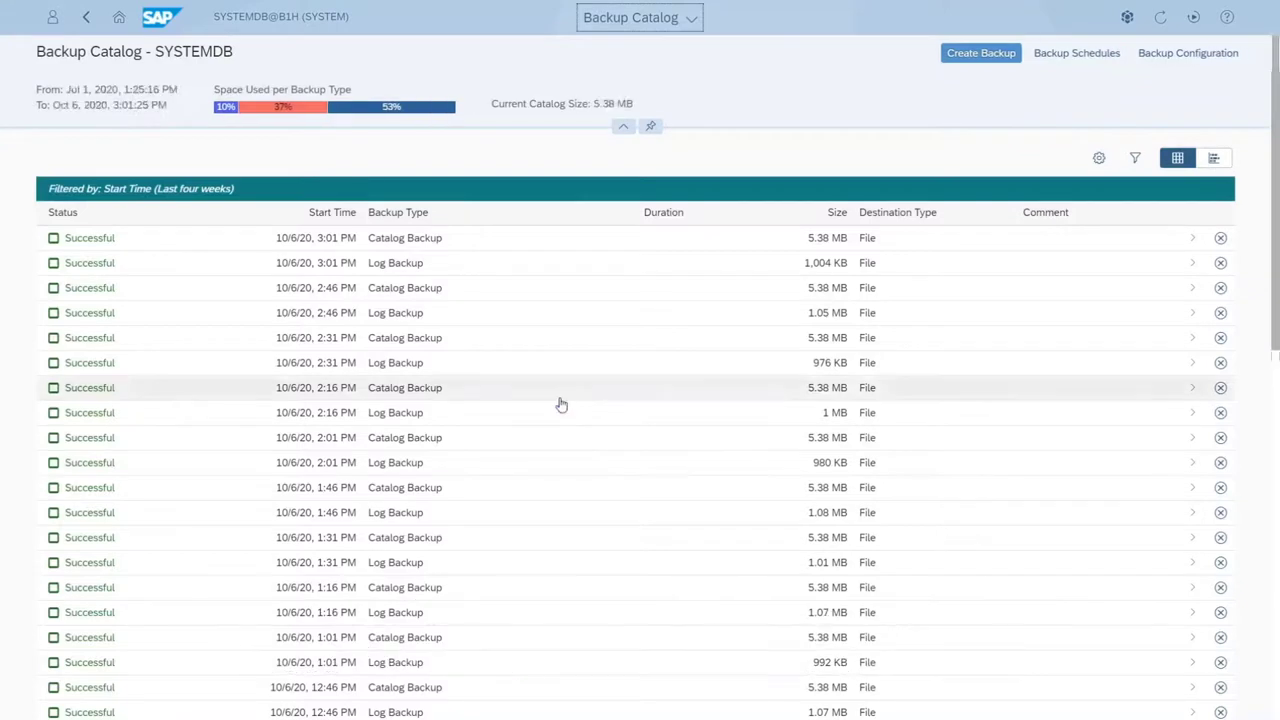
Run a complete backup of SYSTEMDB to File with the default prefix and destination, and expand the last successful full backup.
{"action": "left_click", "coordinate": [983, 58]}
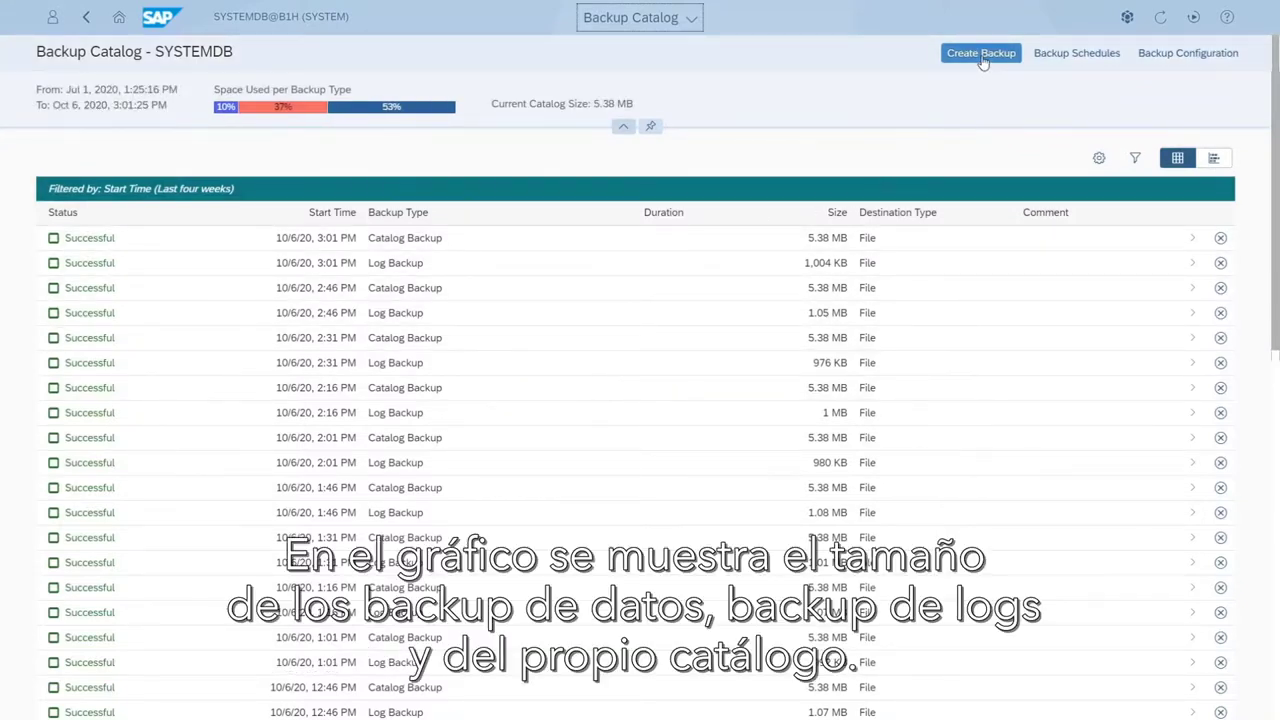
{"action": "left_click", "coordinate": [368, 117]}
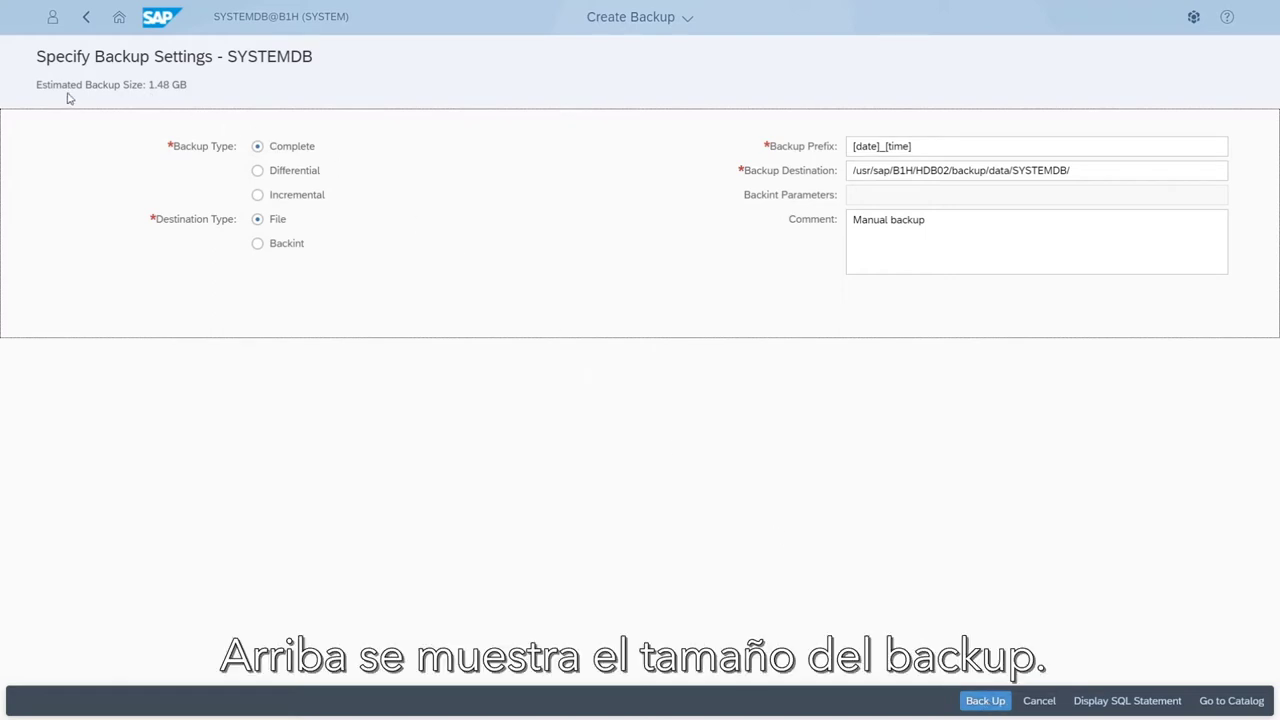
{"action": "left_click", "coordinate": [997, 708]}
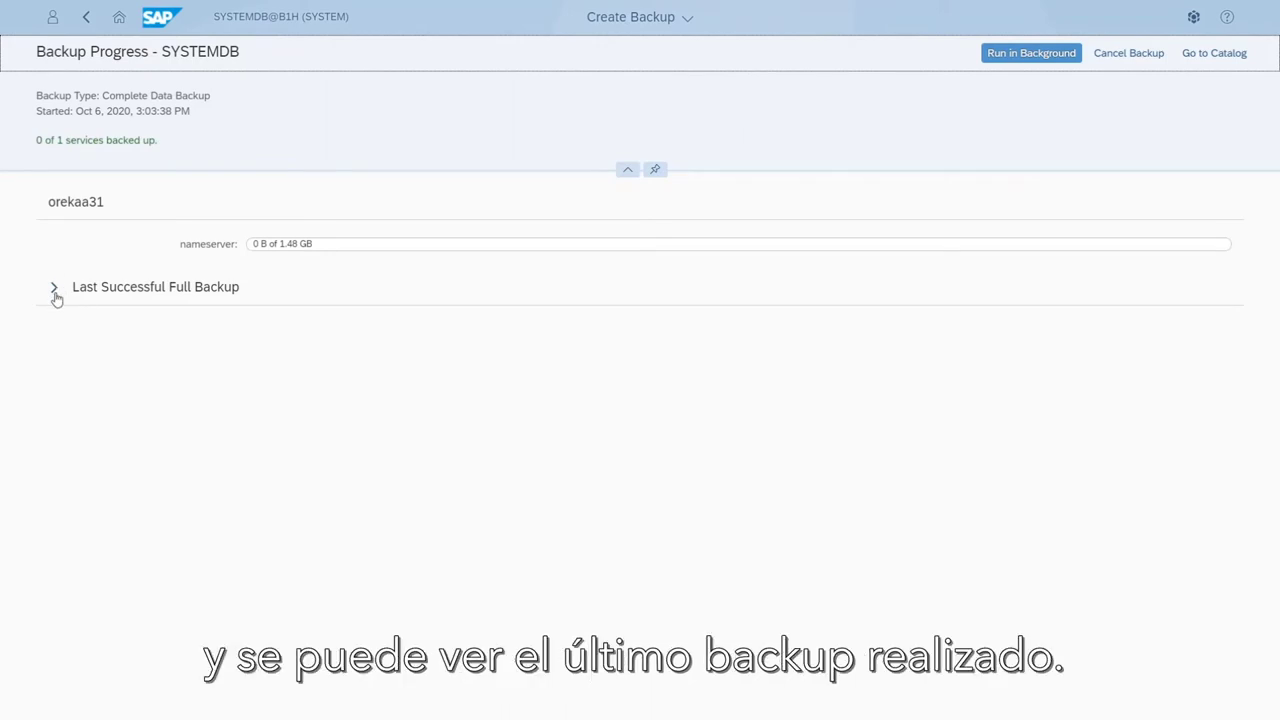
{"action": "left_click", "coordinate": [55, 289]}
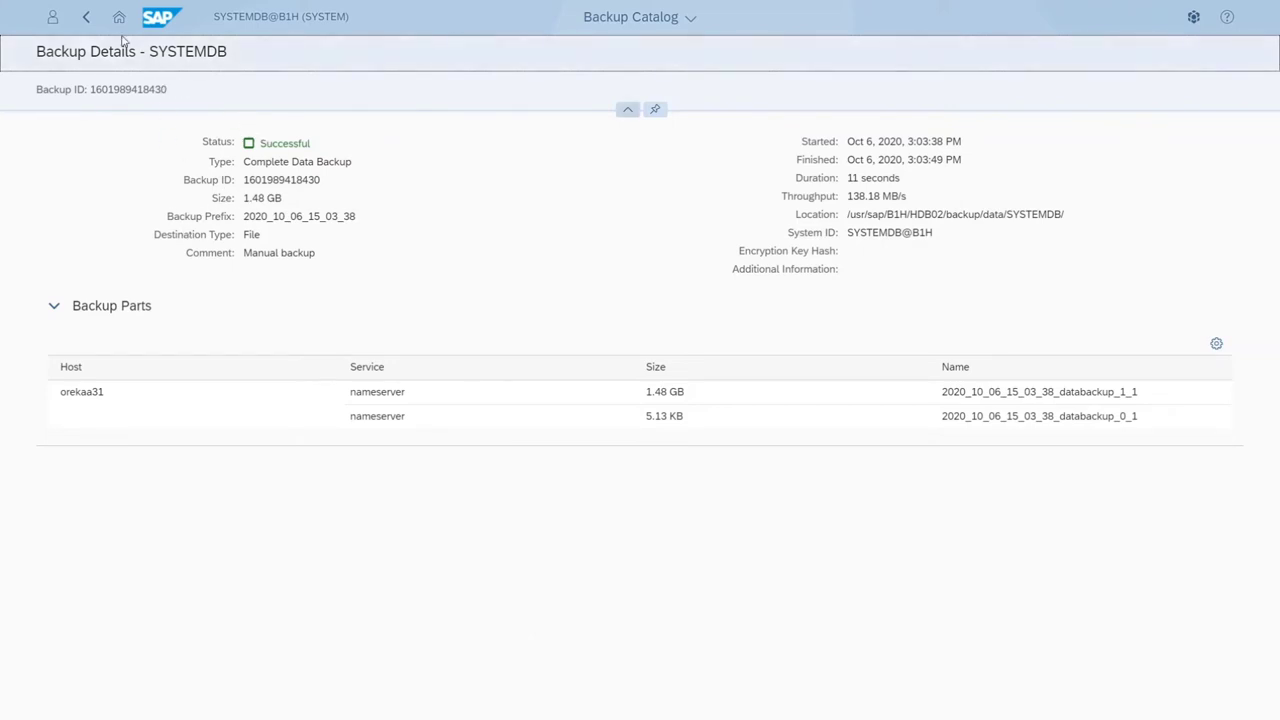
Return from the SYSTEMDB backup details to the list of databases in the B1 group.
{"action": "left_click", "coordinate": [88, 18]}
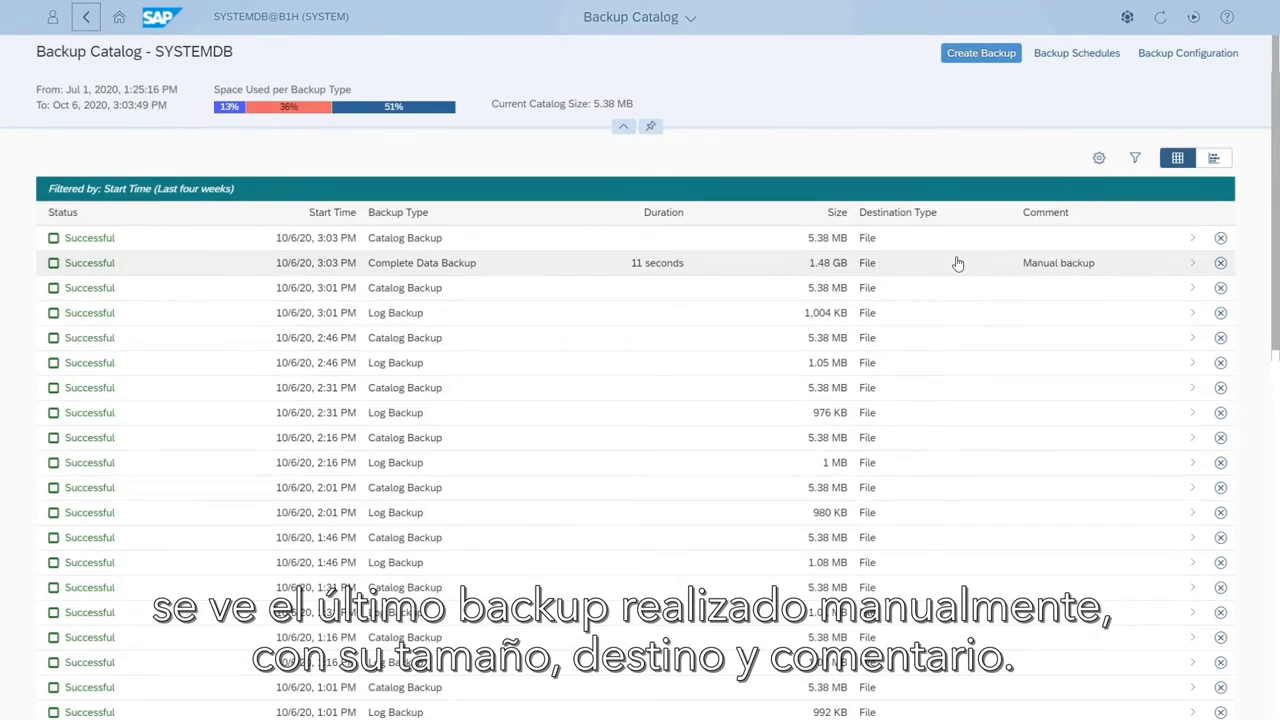
{"action": "left_click", "coordinate": [83, 22]}
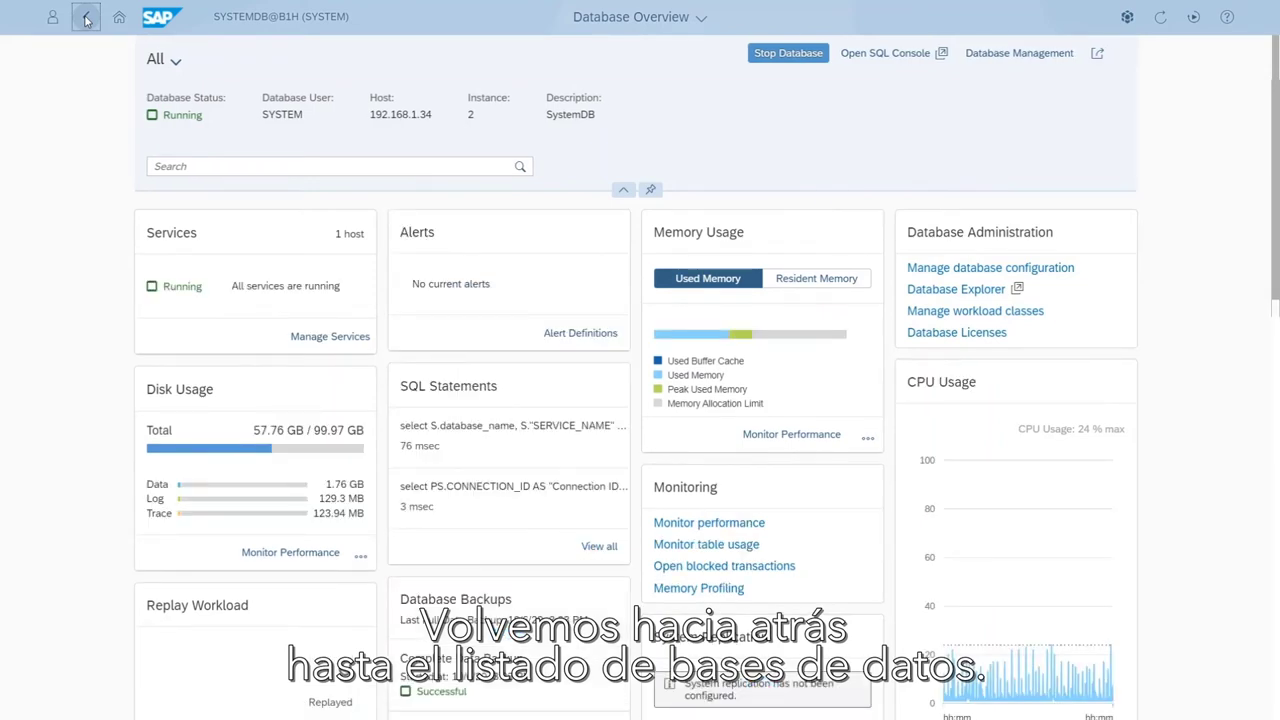
{"action": "left_click", "coordinate": [86, 20]}
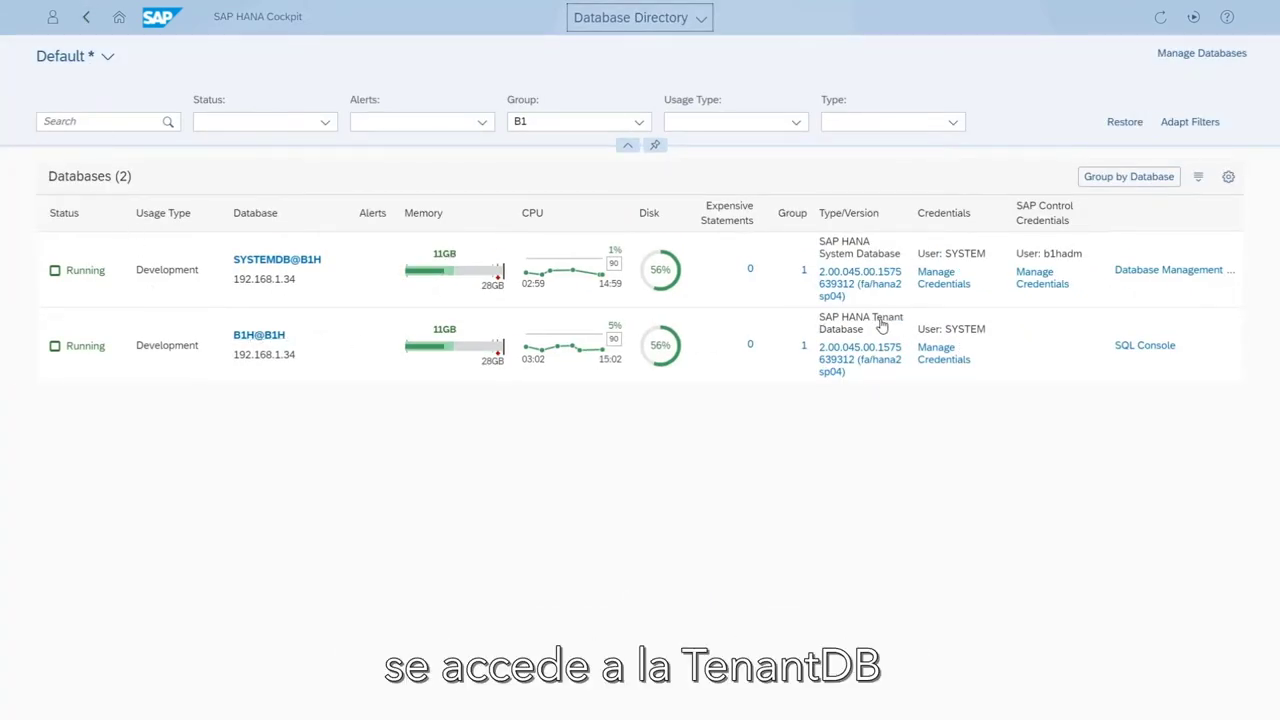
Open the backup catalog of the tenant database B1H@B1H from its database overview.
{"action": "left_click", "coordinate": [266, 337]}
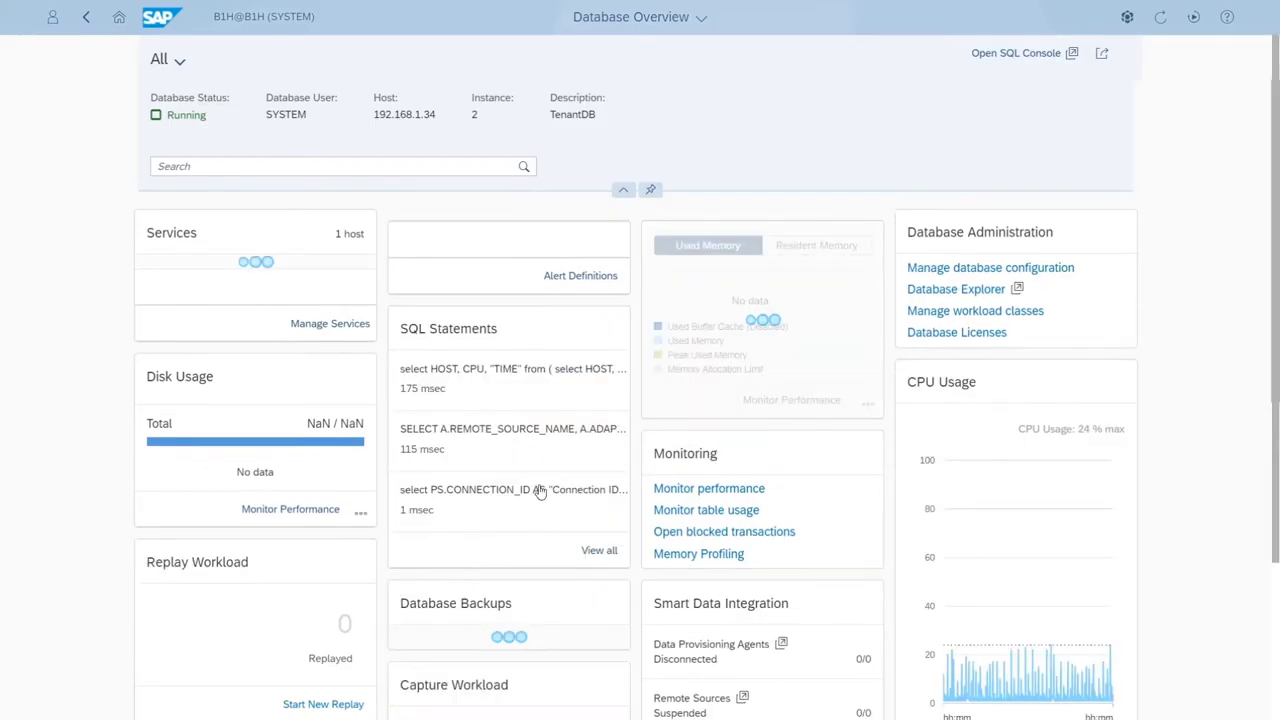
{"action": "scroll", "coordinate": [510, 480], "scroll_direction": "down", "scroll_amount": 2}
{"action": "scroll", "coordinate": [505, 520], "scroll_direction": "down", "scroll_amount": 3}
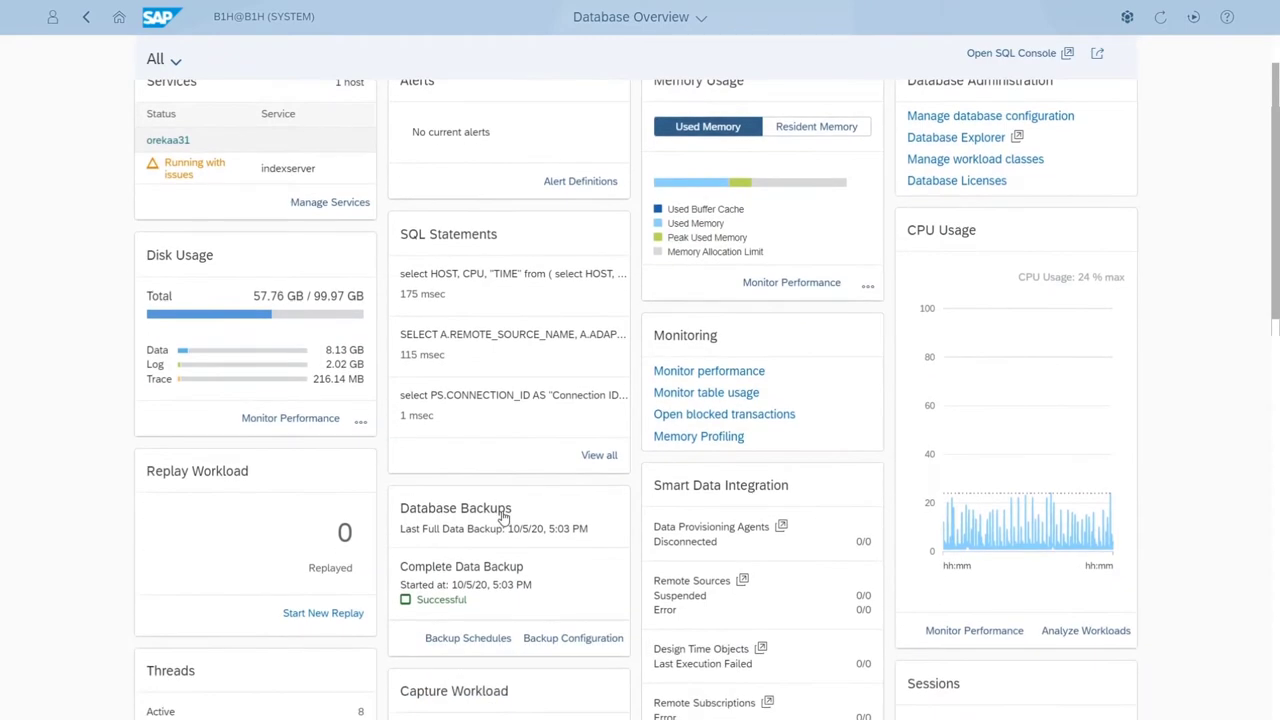
{"action": "scroll", "coordinate": [493, 510], "scroll_direction": "down", "scroll_amount": 1}
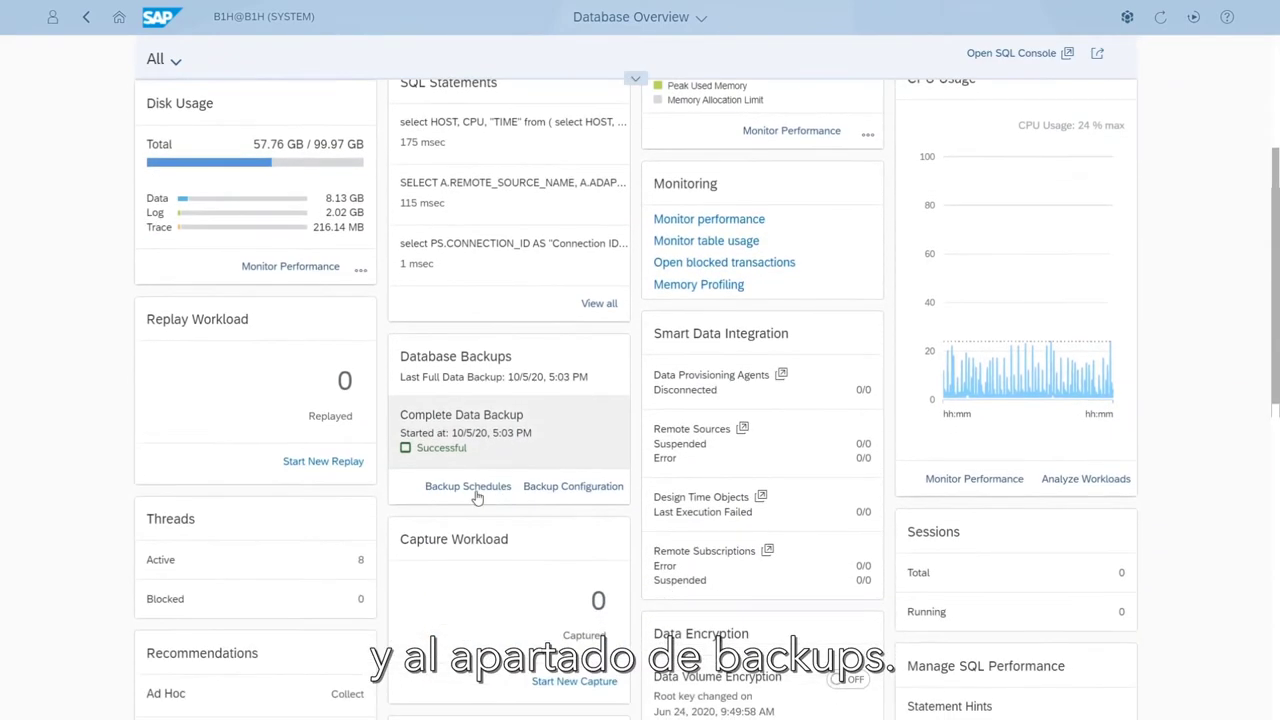
{"action": "left_click", "coordinate": [455, 360]}
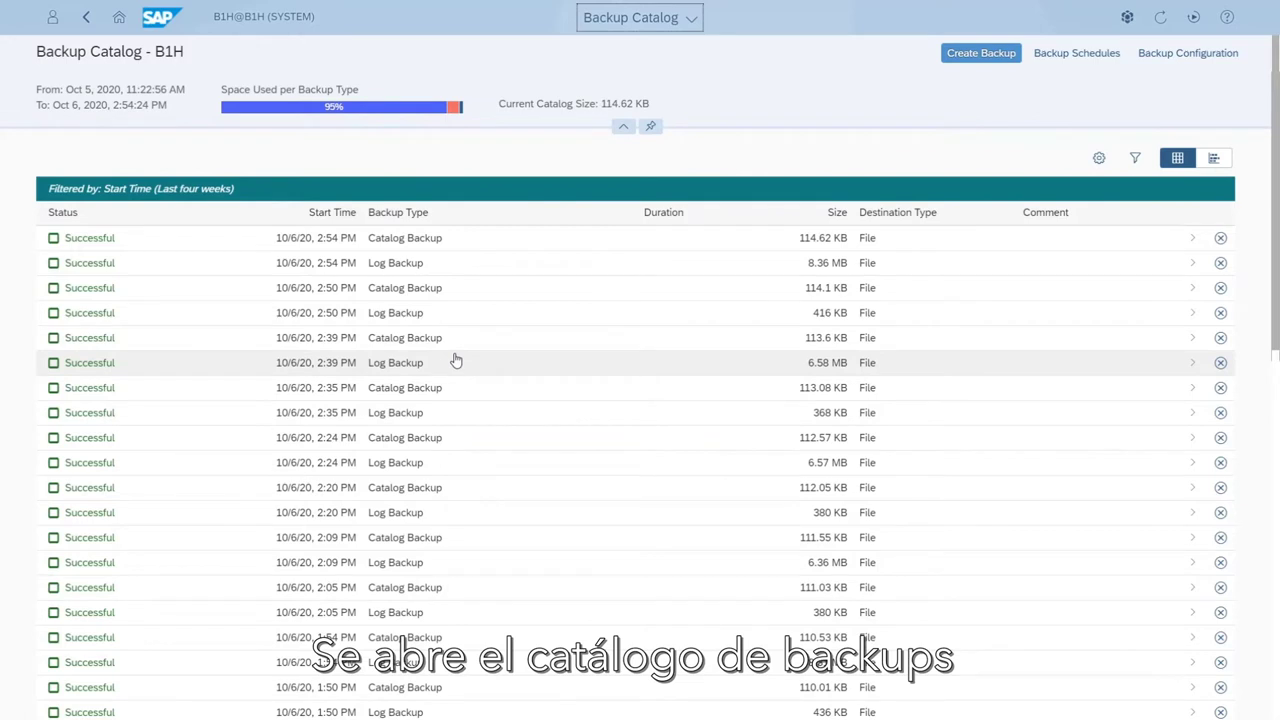
Inspect the space used per backup type, and run a complete backup of tenant B1H to File with the default settings.
{"action": "left_click", "coordinate": [362, 115]}
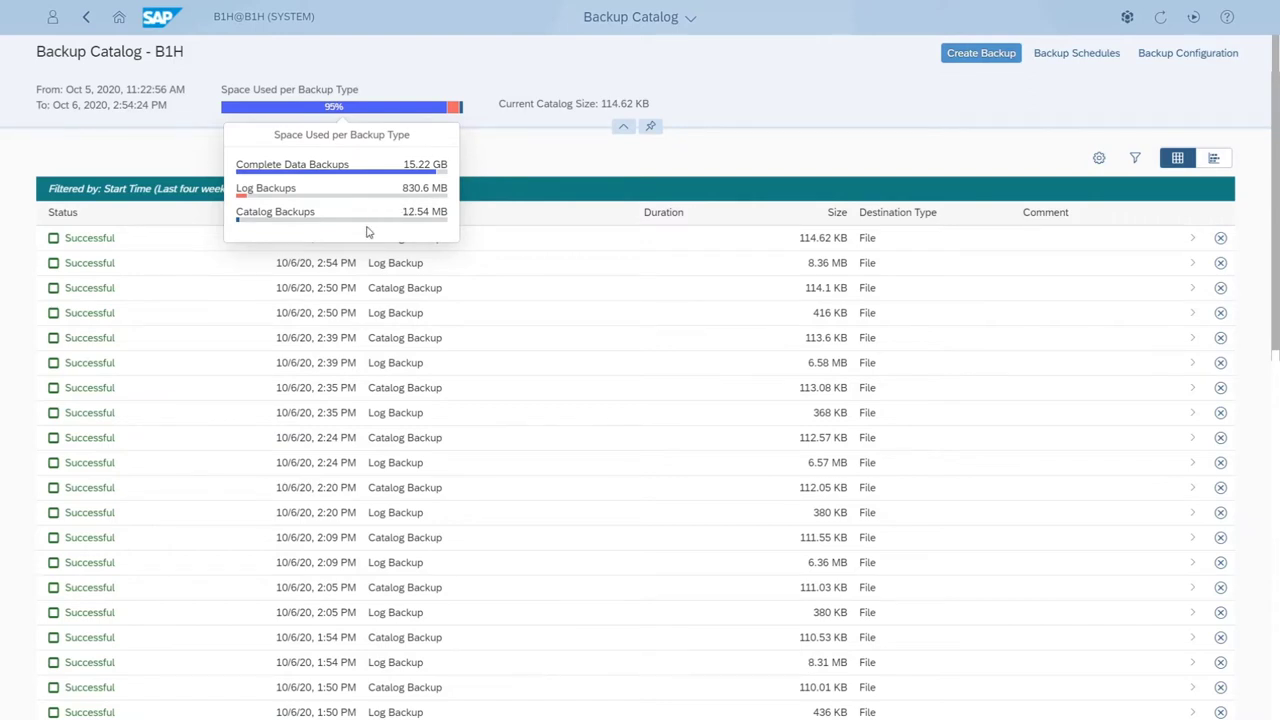
{"action": "left_click", "coordinate": [980, 55]}
{"action": "left_click", "coordinate": [980, 55]}
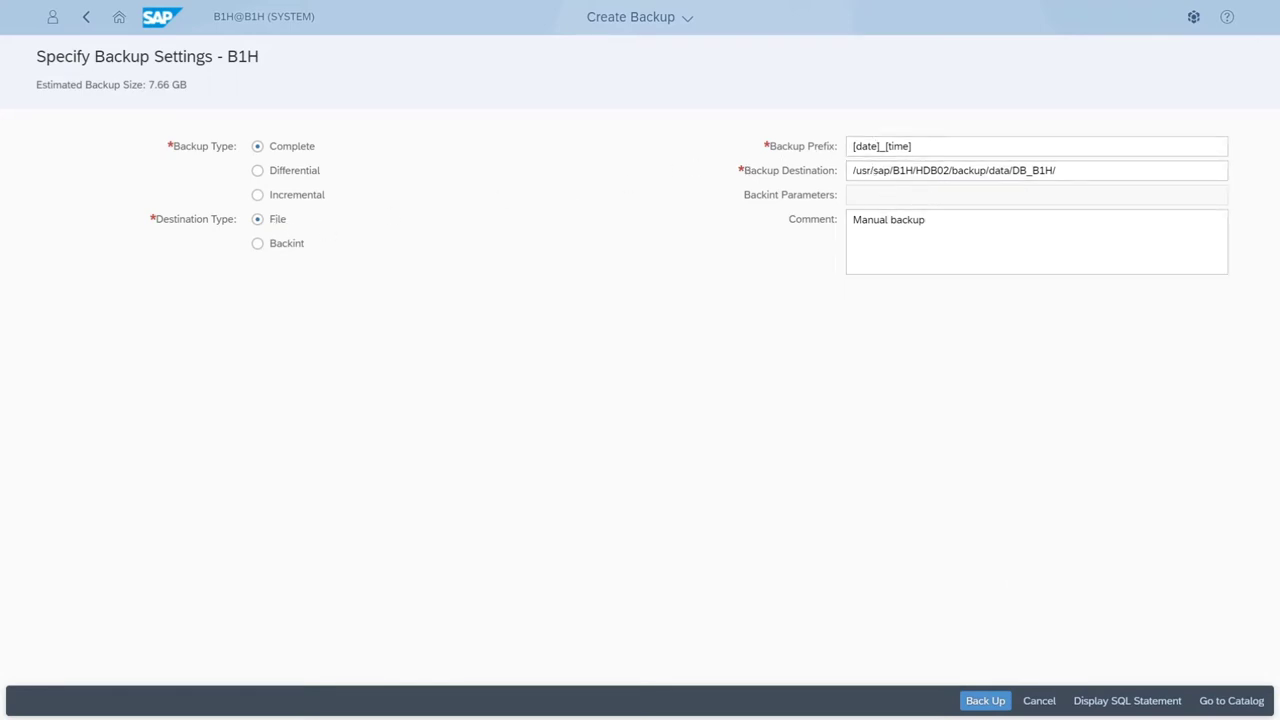
{"action": "left_click", "coordinate": [983, 703]}
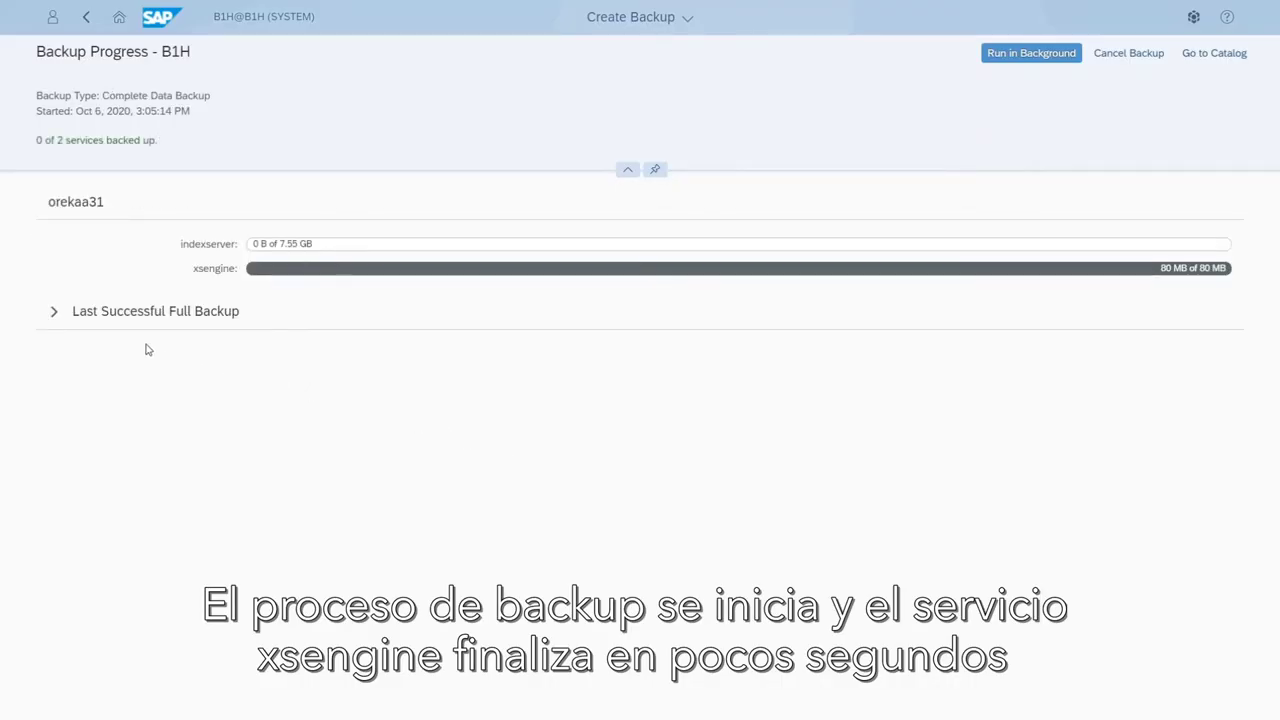
{"action": "left_click", "coordinate": [51, 320]}
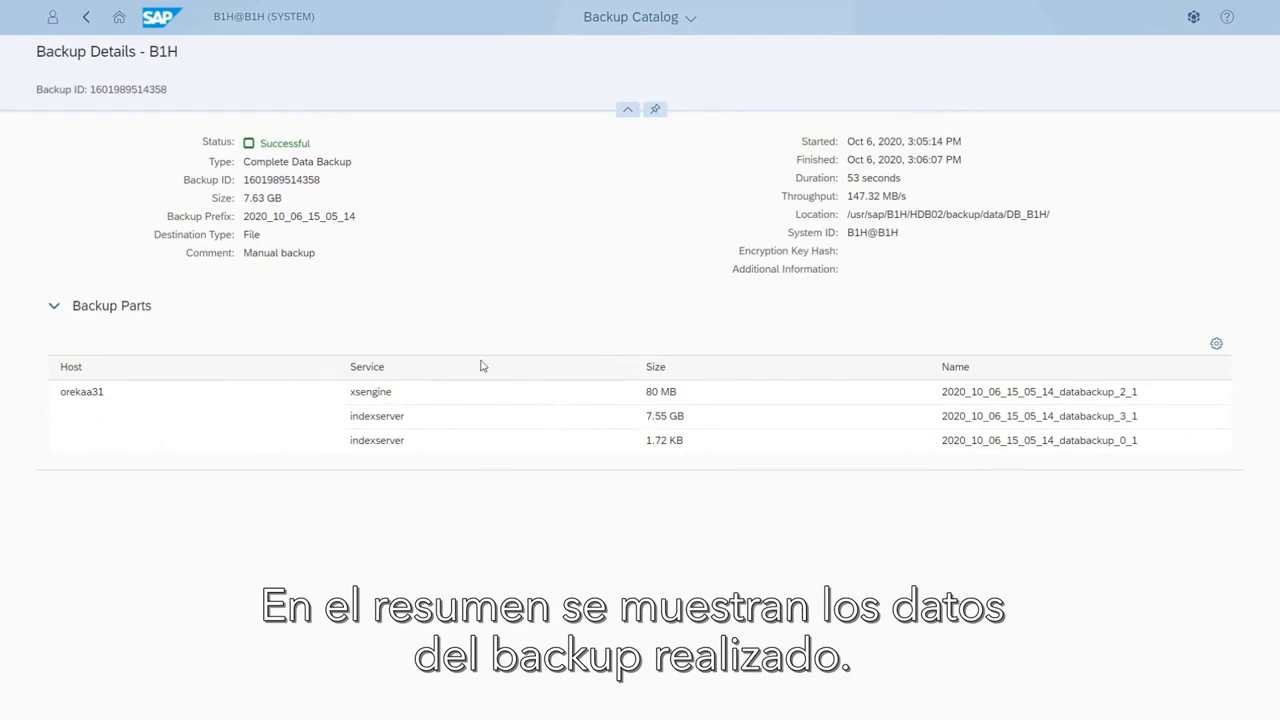
Return from the B1H backup details to the home page and refresh the database group statuses.
{"action": "left_click", "coordinate": [88, 17]}
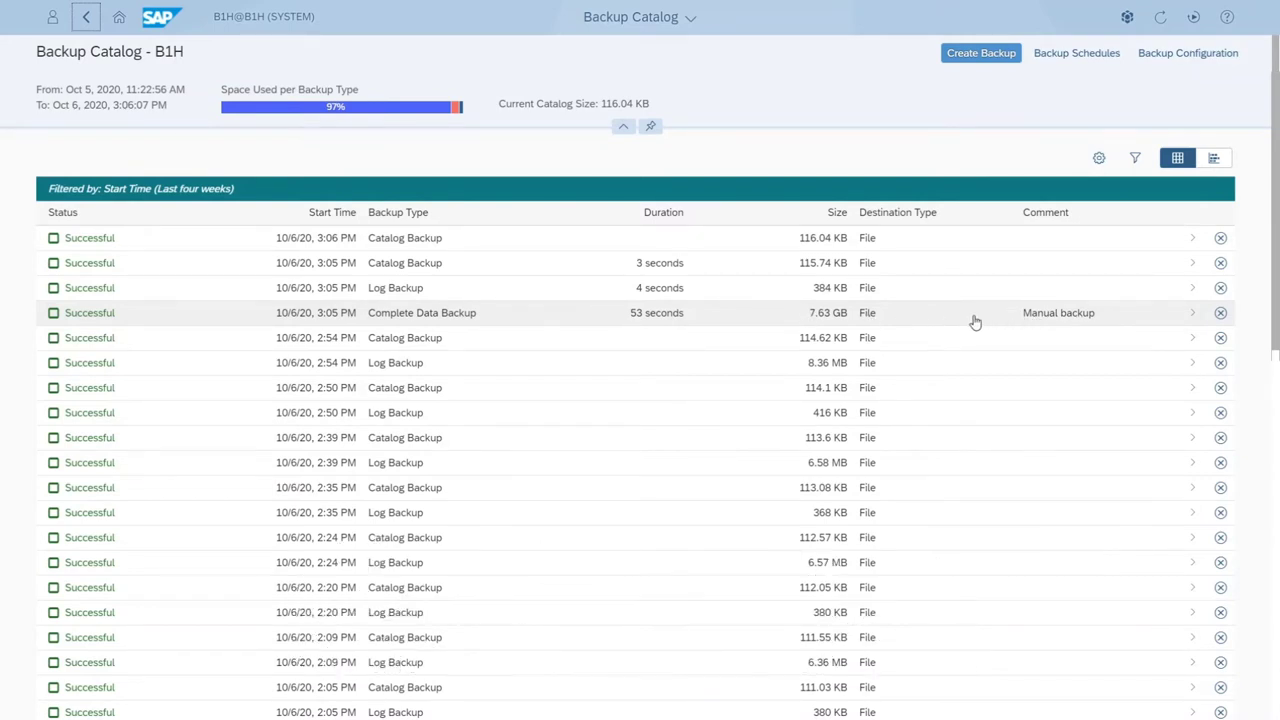
{"action": "left_click", "coordinate": [86, 18]}
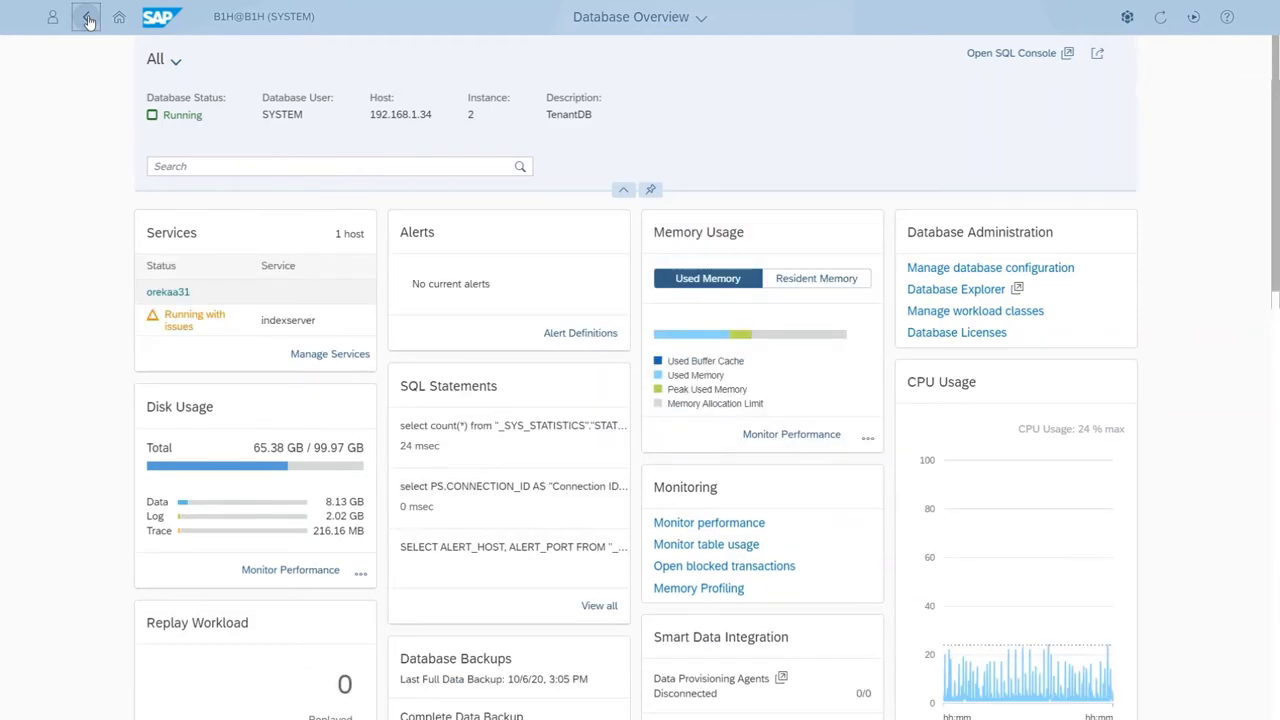
{"action": "left_click", "coordinate": [88, 20]}
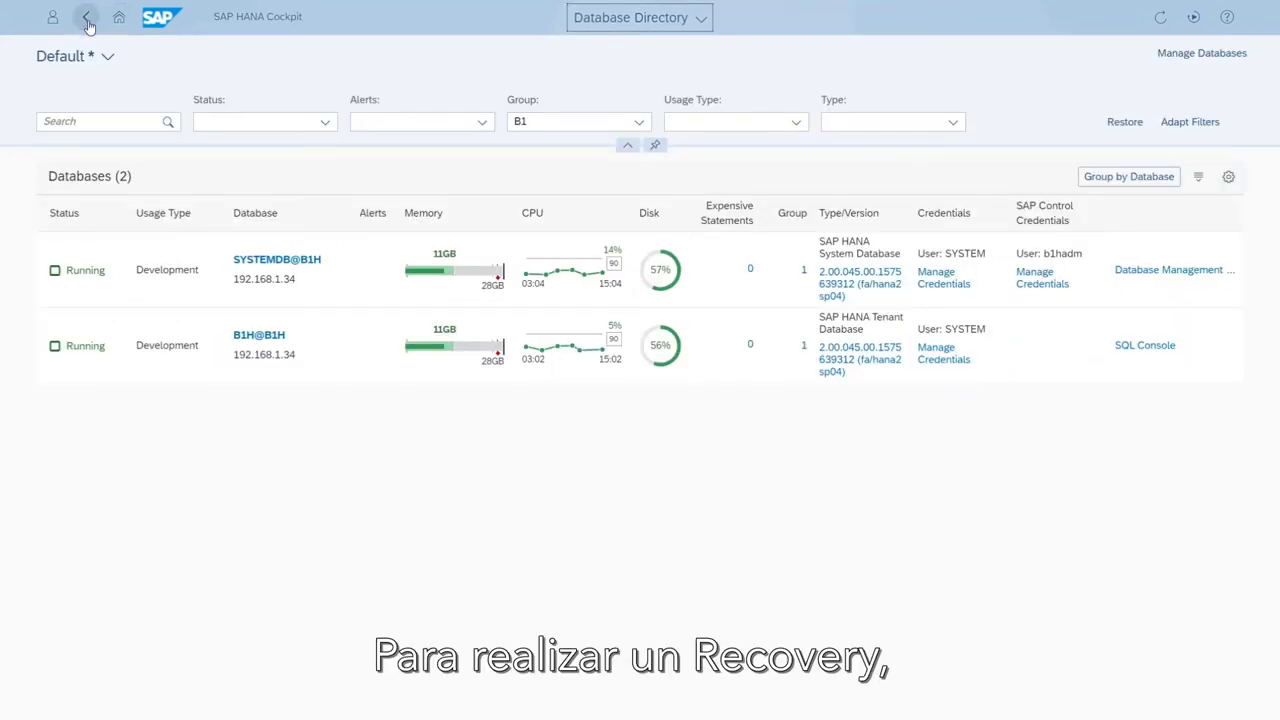
{"action": "left_click", "coordinate": [87, 21]}
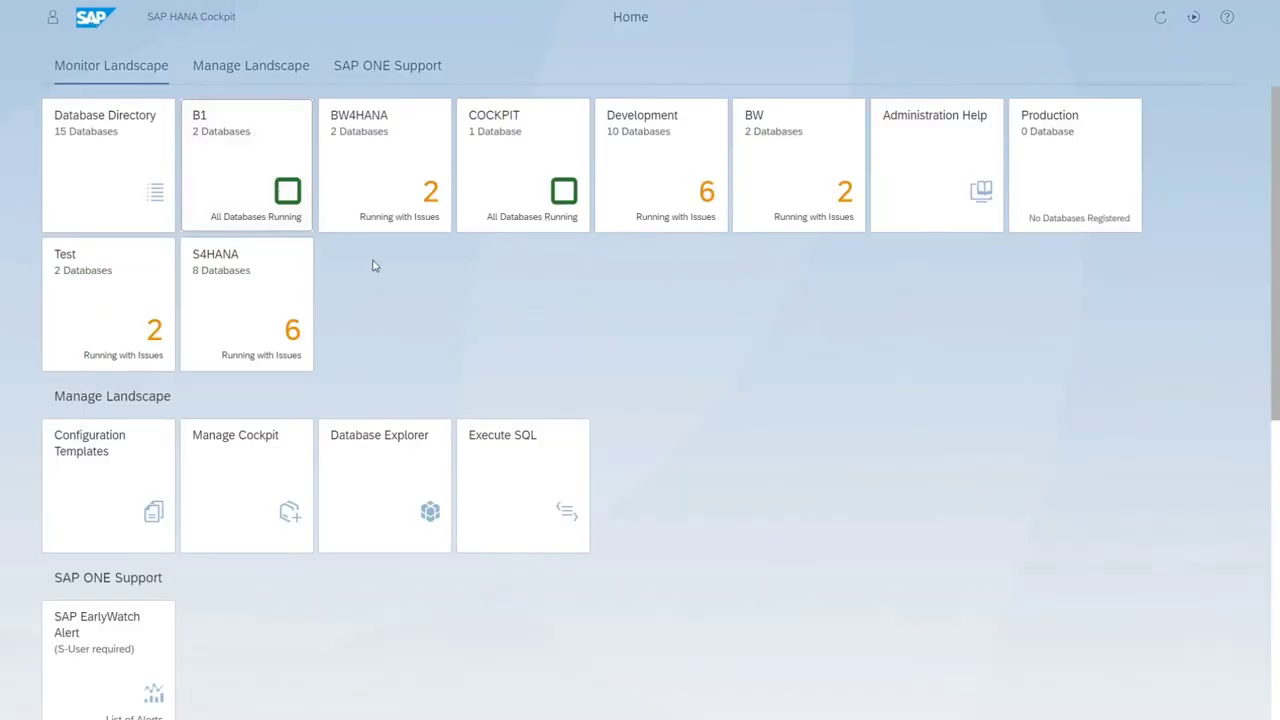
{"action": "left_click", "coordinate": [1159, 20]}
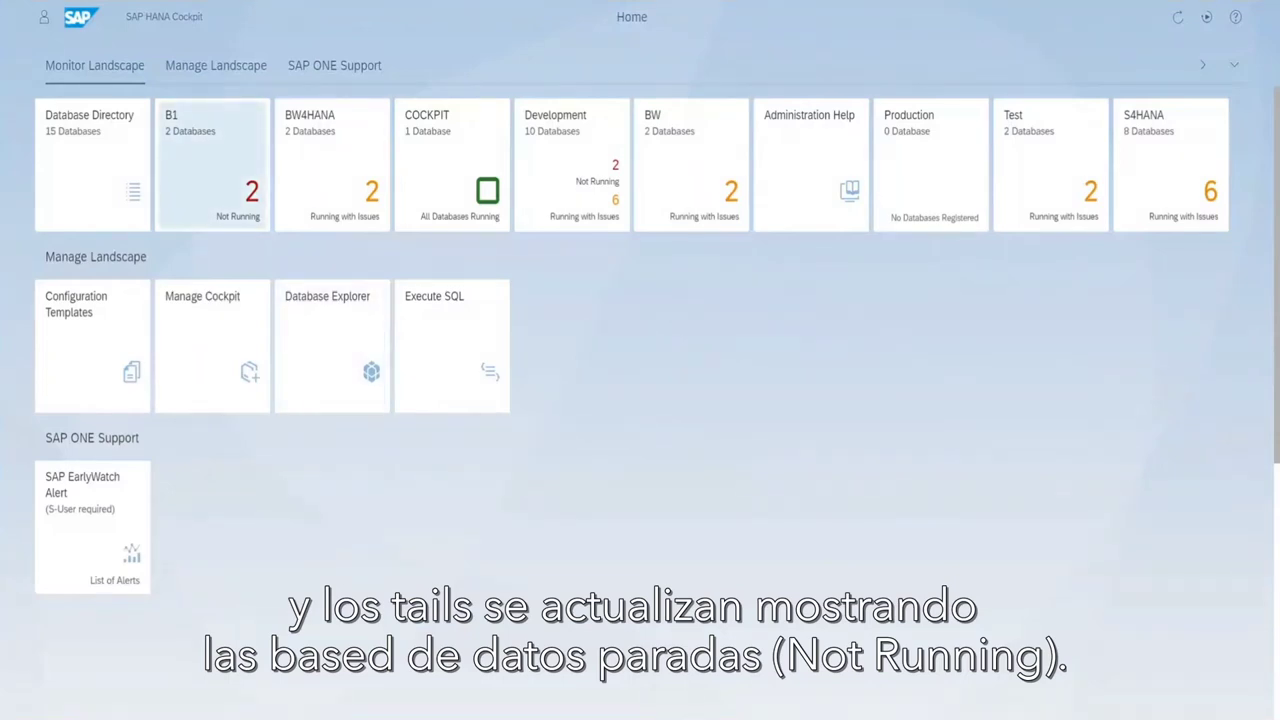
Start the Recover Database wizard for SYSTEMDB@B1H in the B1 group, with recovery to the most recent state.
{"action": "left_click", "coordinate": [200, 158]}
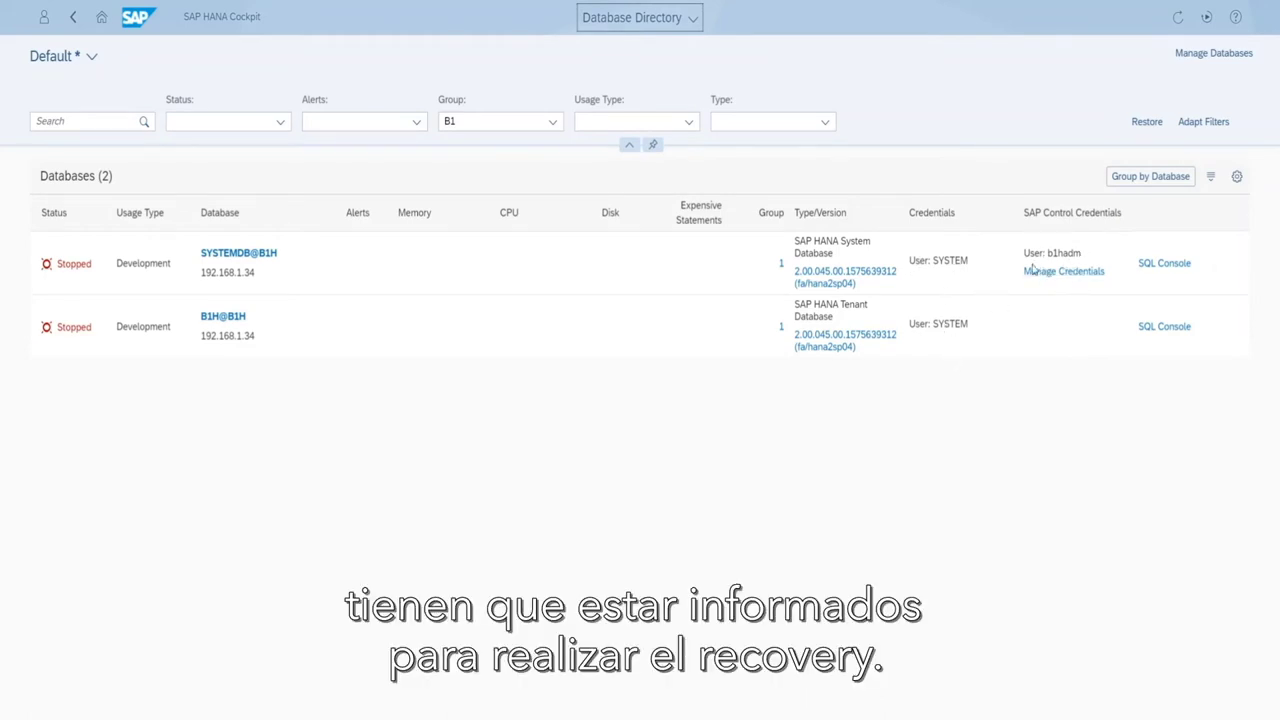
{"action": "left_click", "coordinate": [240, 253]}
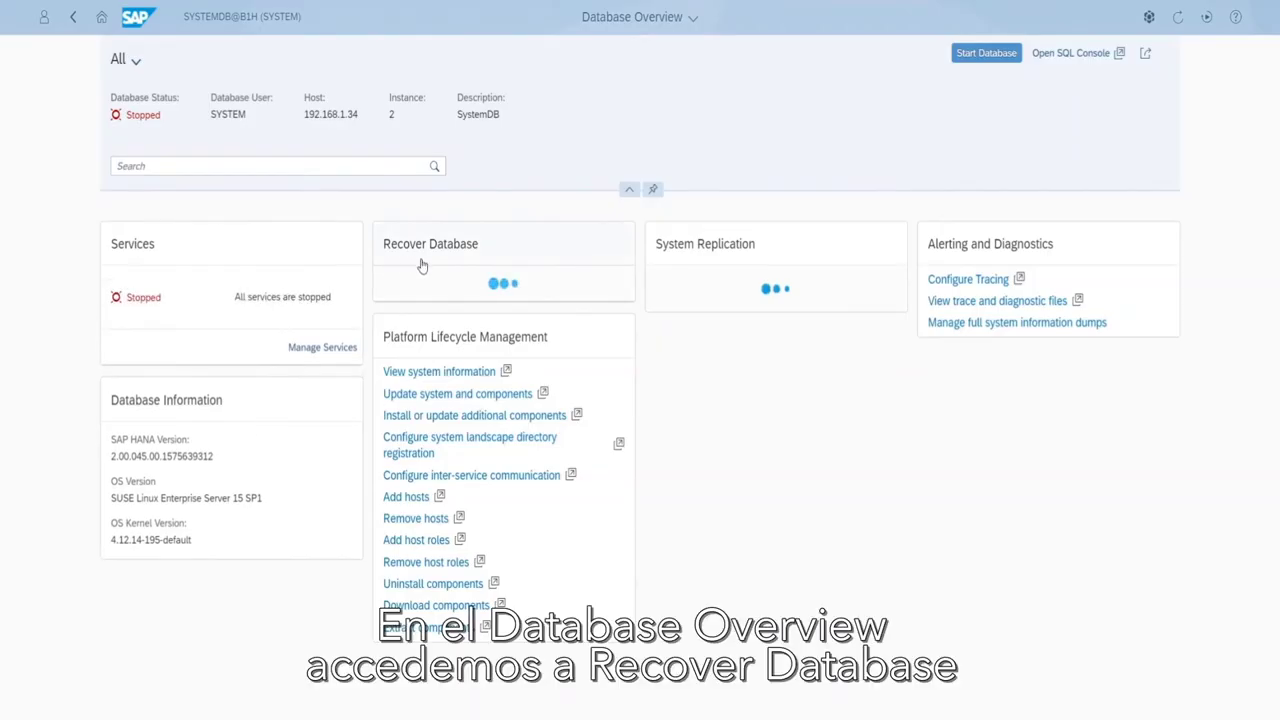
{"action": "left_click", "coordinate": [393, 253]}
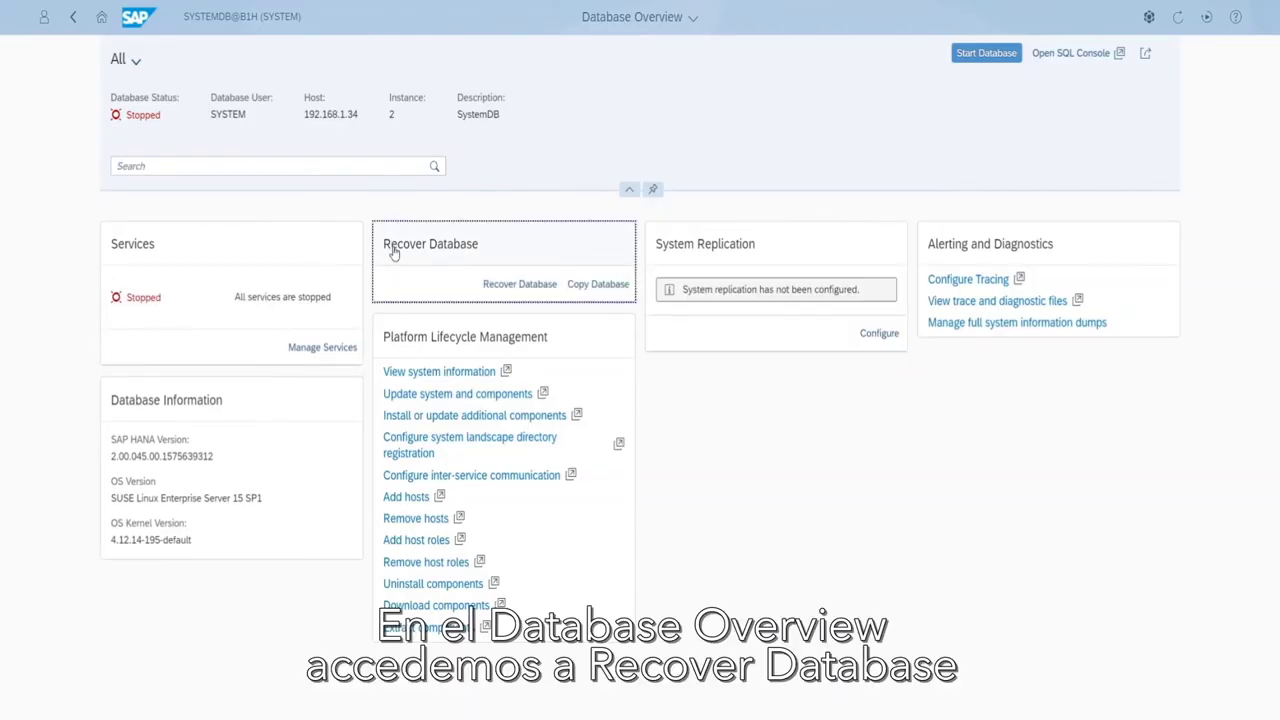
{"action": "left_click", "coordinate": [496, 285]}
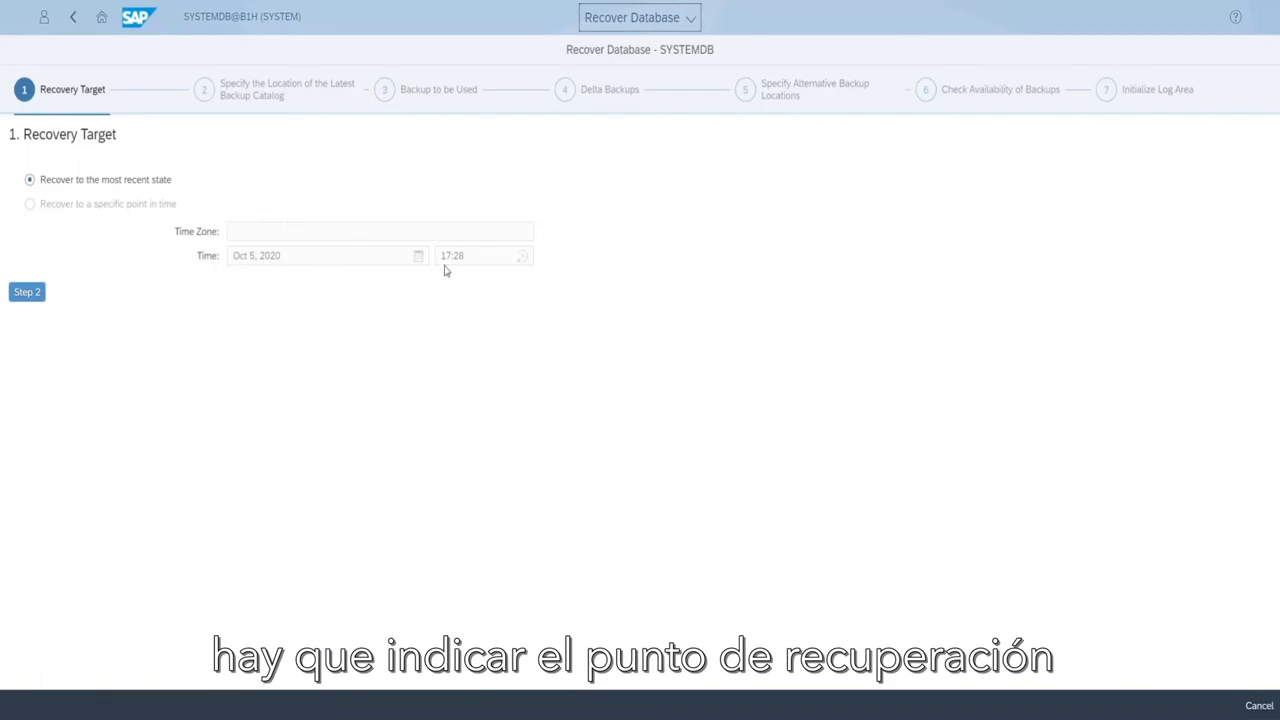
{"action": "left_click", "coordinate": [27, 300]}
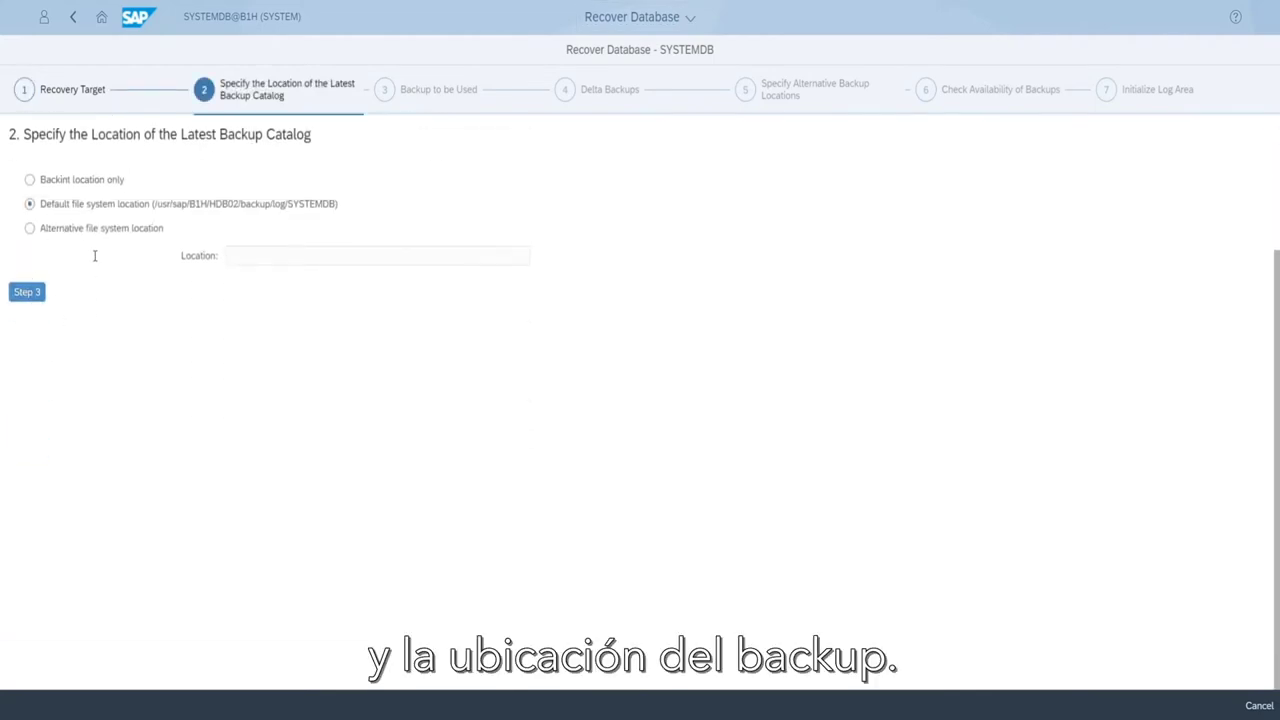
{"action": "left_click", "coordinate": [52, 236]}
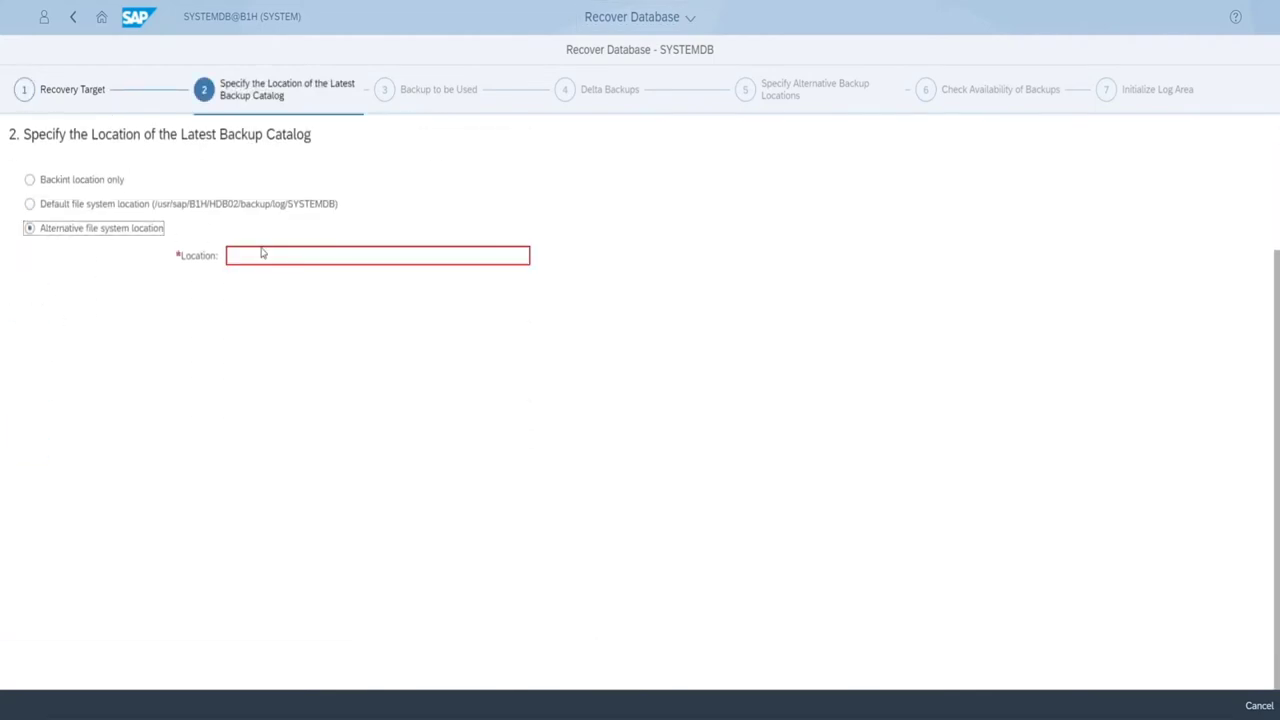
{"action": "left_click", "coordinate": [264, 252]}
{"action": "type", "text": "/backup/log/SYSTEMDB"}
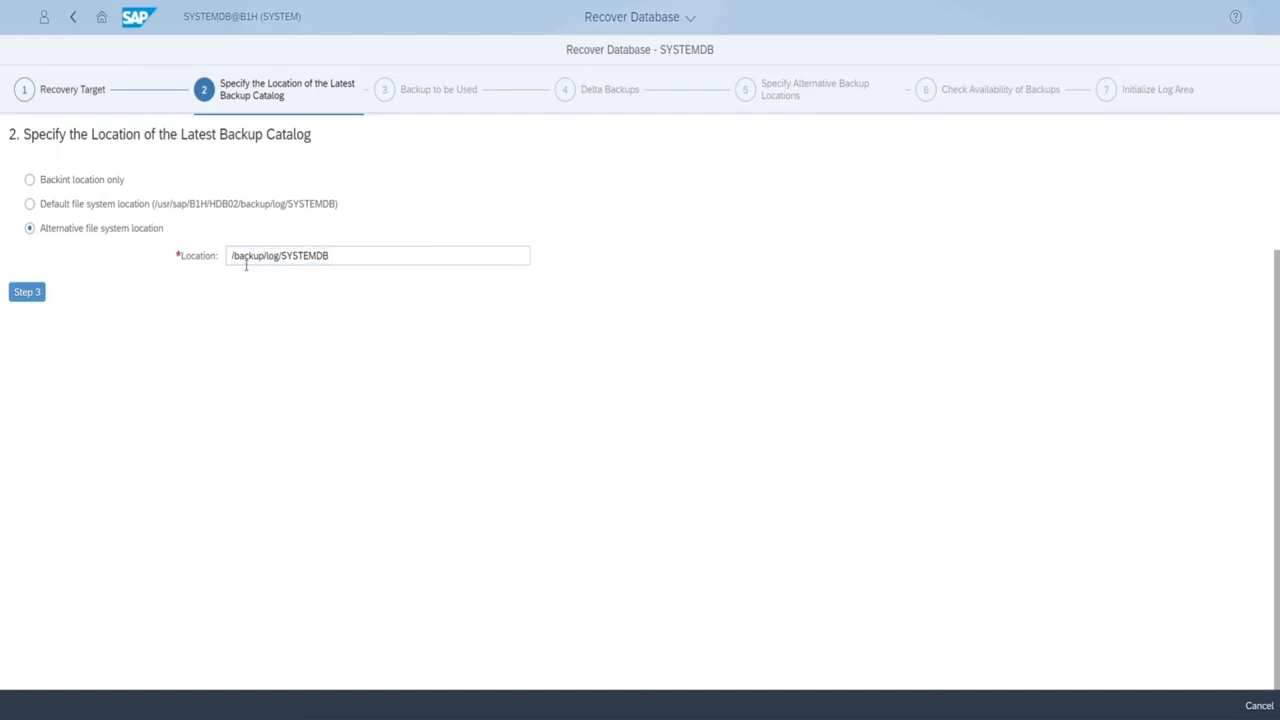
{"action": "left_click_drag", "start_coordinate": [333, 255], "coordinate": [168, 255]}
{"action": "key", "text": "BackSpace"}
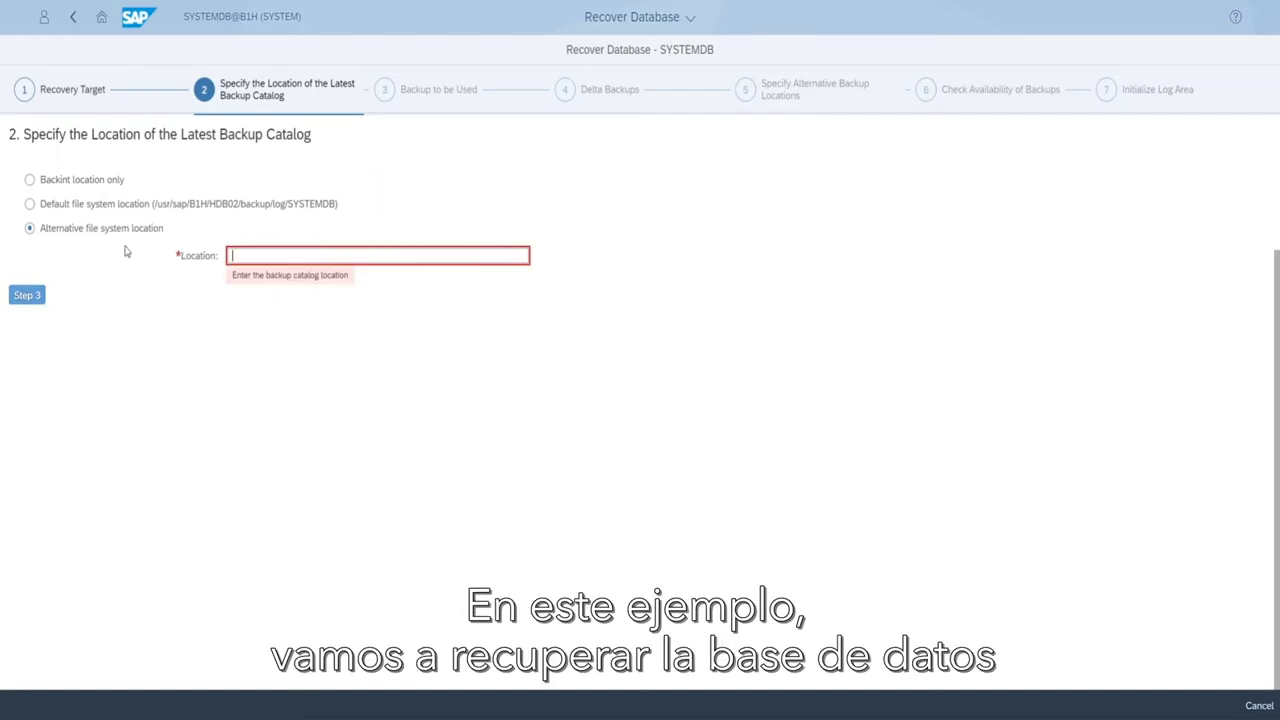
Use the default file system location for the latest backup catalog and proceed to choosing the backup for recovery.
{"action": "left_click", "coordinate": [46, 203]}
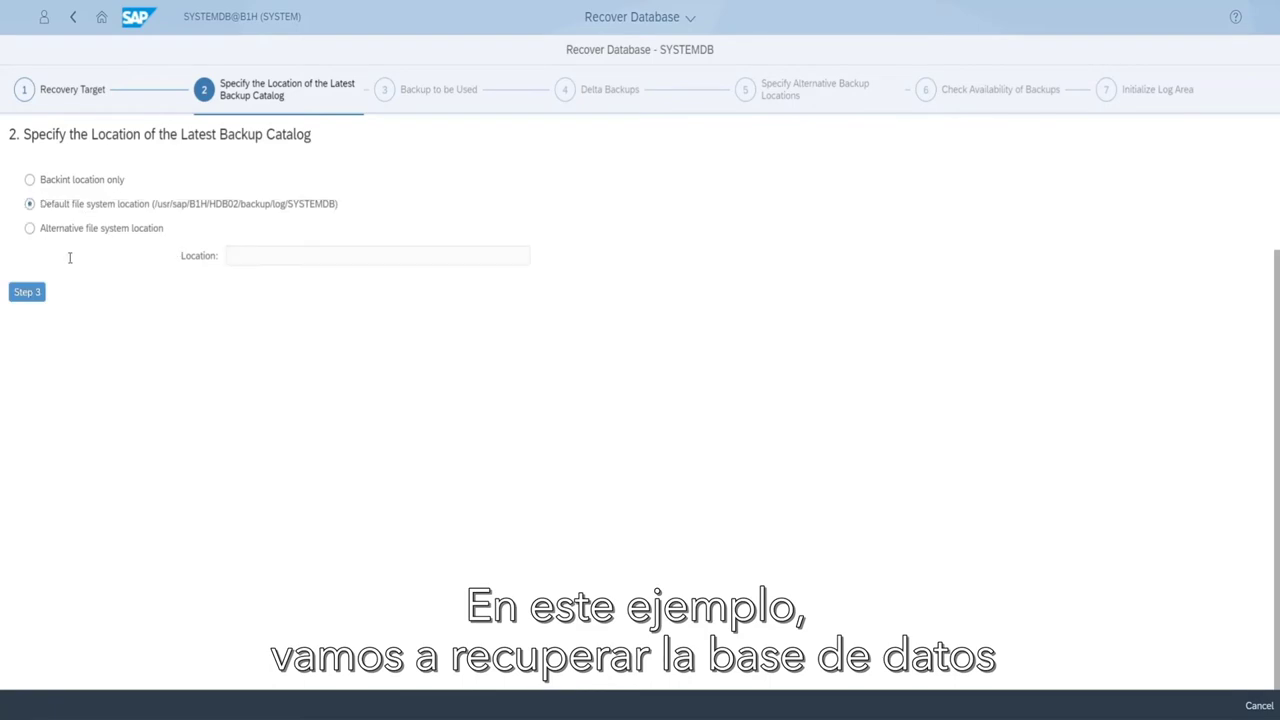
{"action": "left_click", "coordinate": [24, 292]}
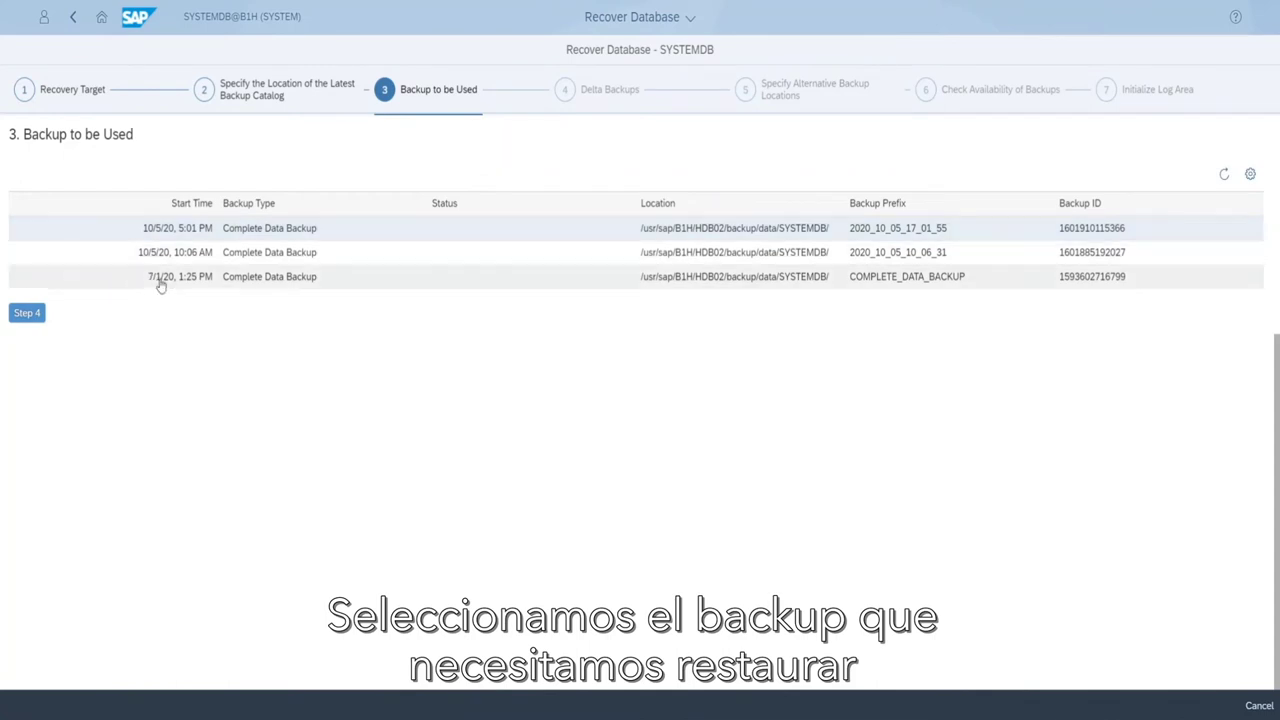
Choose the complete data backup from 10/5/20, 5:01 PM for the SYSTEMDB recovery and use delta backups as recommended.
{"action": "left_click", "coordinate": [202, 231]}
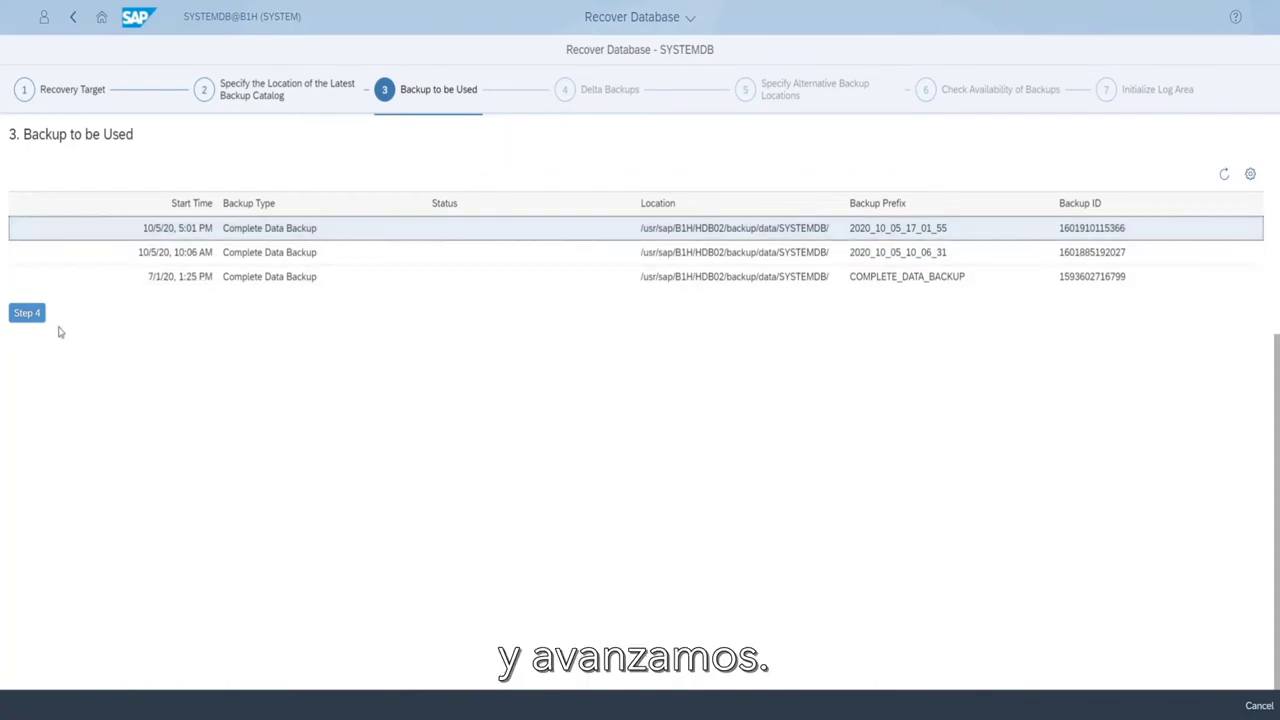
{"action": "left_click", "coordinate": [31, 313]}
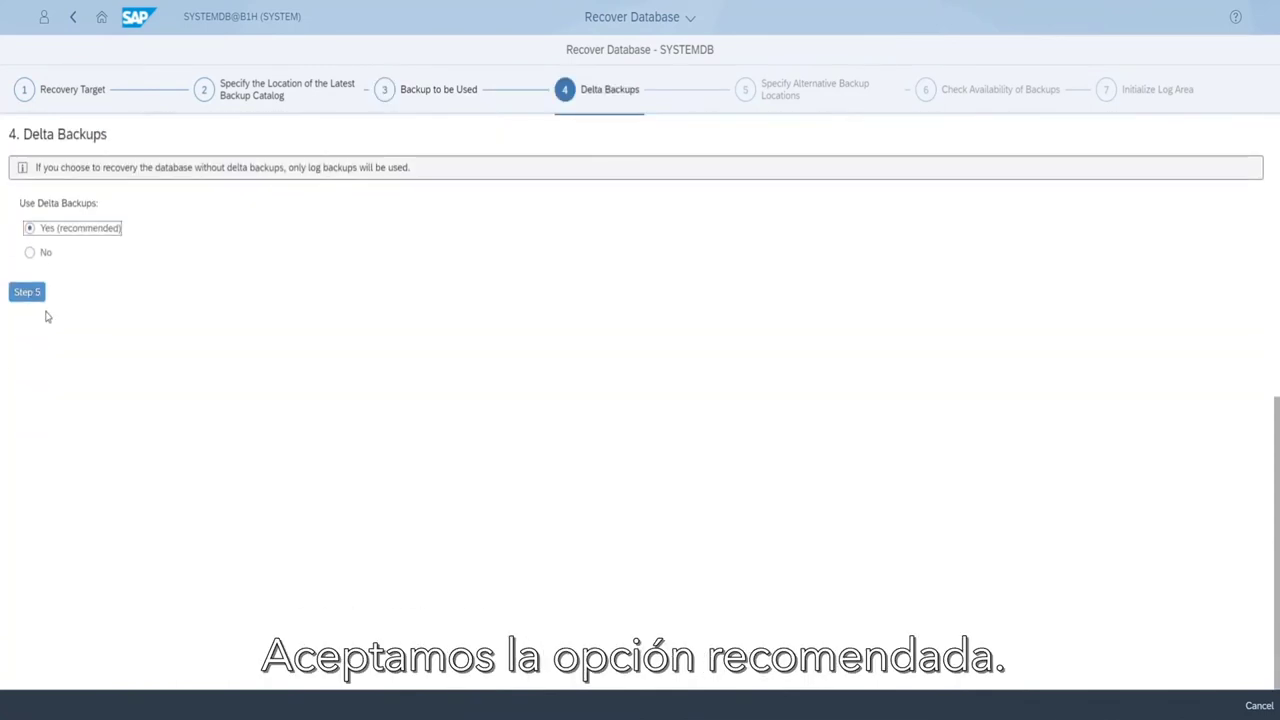
{"action": "left_click", "coordinate": [89, 274]}
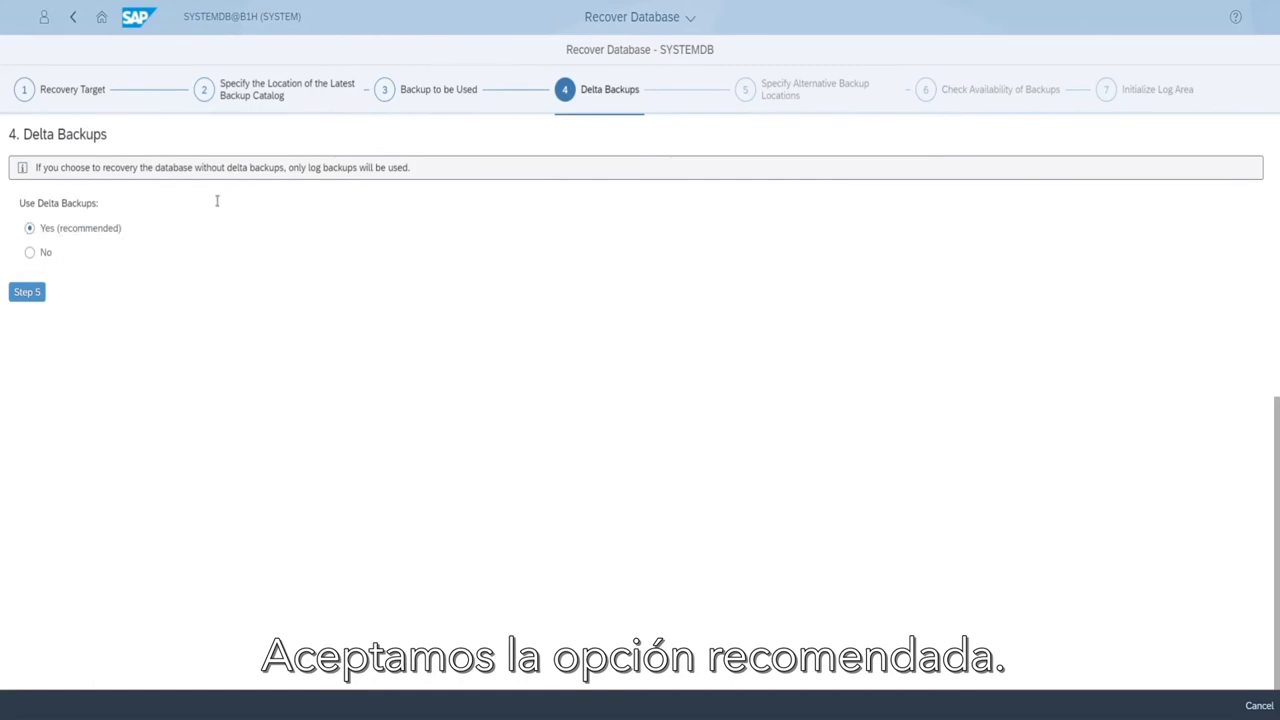
{"action": "left_click", "coordinate": [27, 296]}
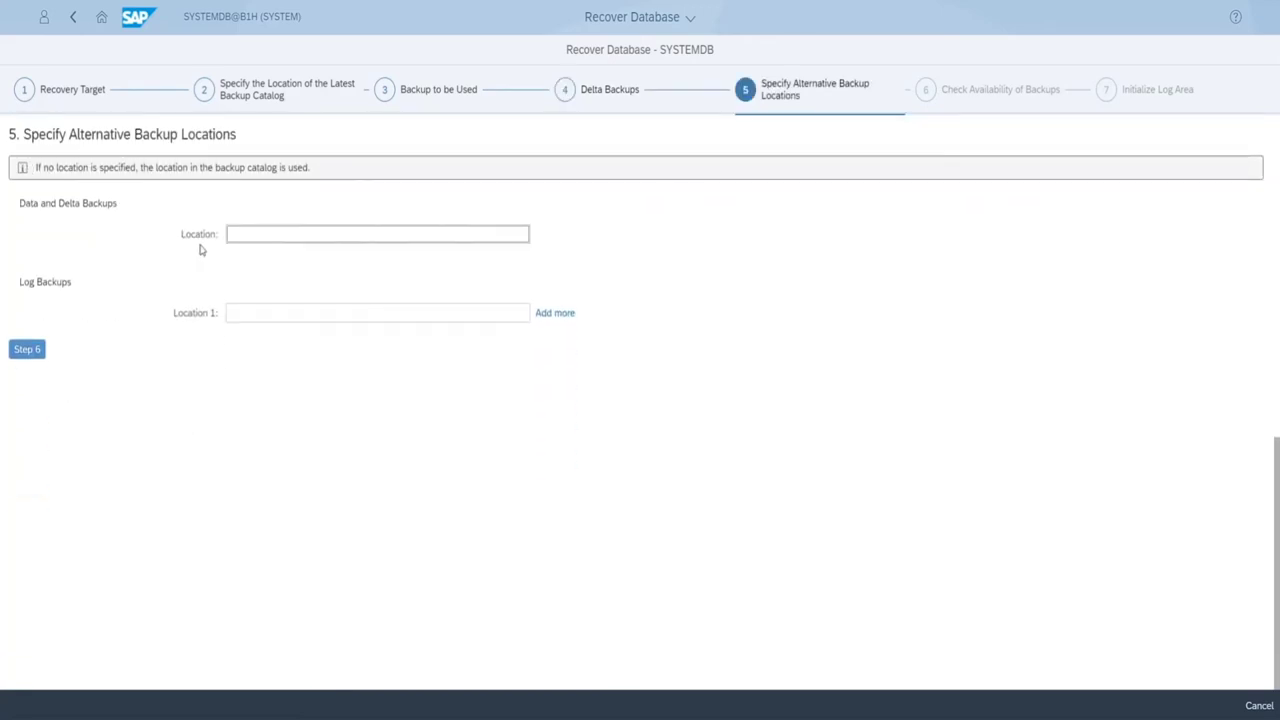
{"action": "left_click", "coordinate": [256, 229]}
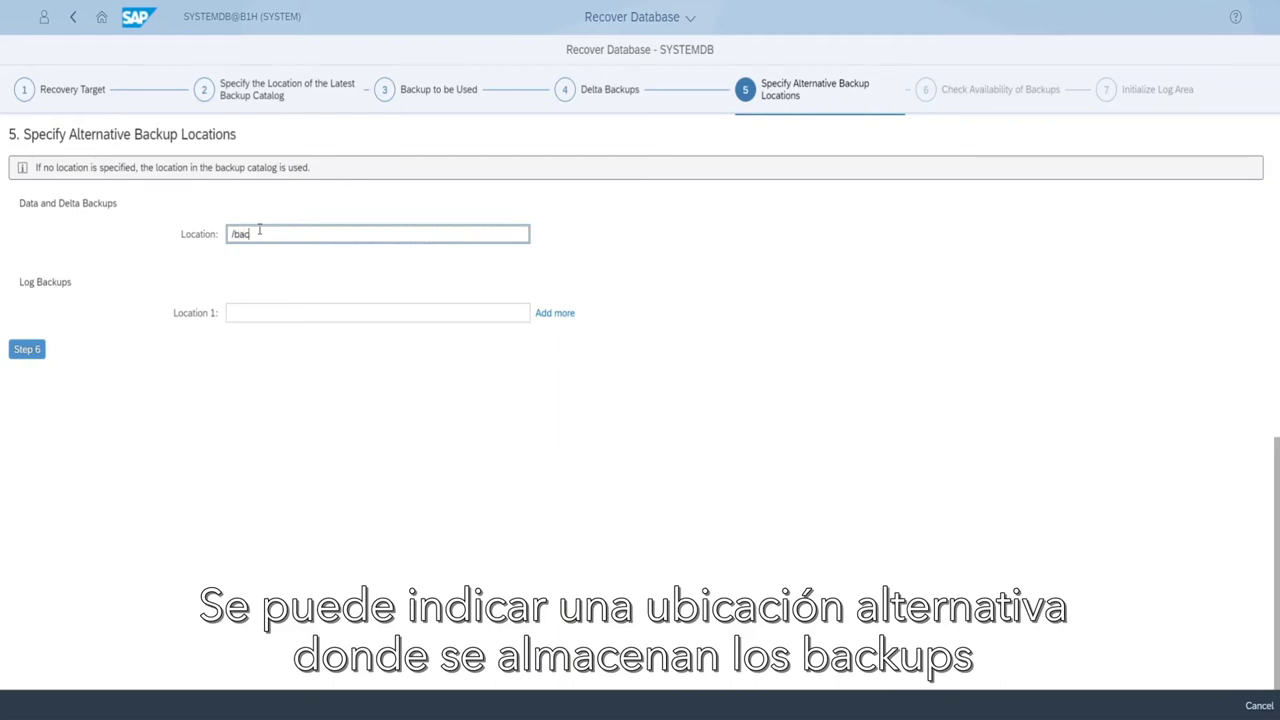
{"action": "type", "text": "/backup/data/SYSTEMDB"}
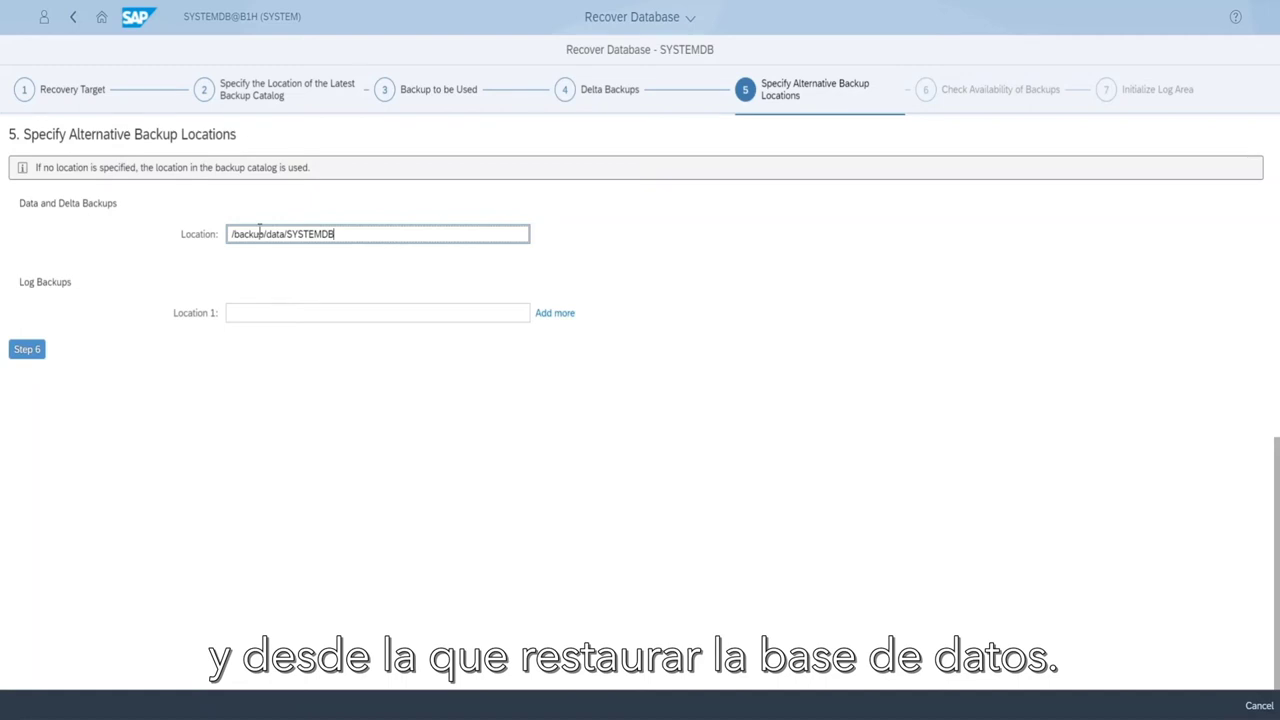
{"action": "left_click", "coordinate": [270, 314]}
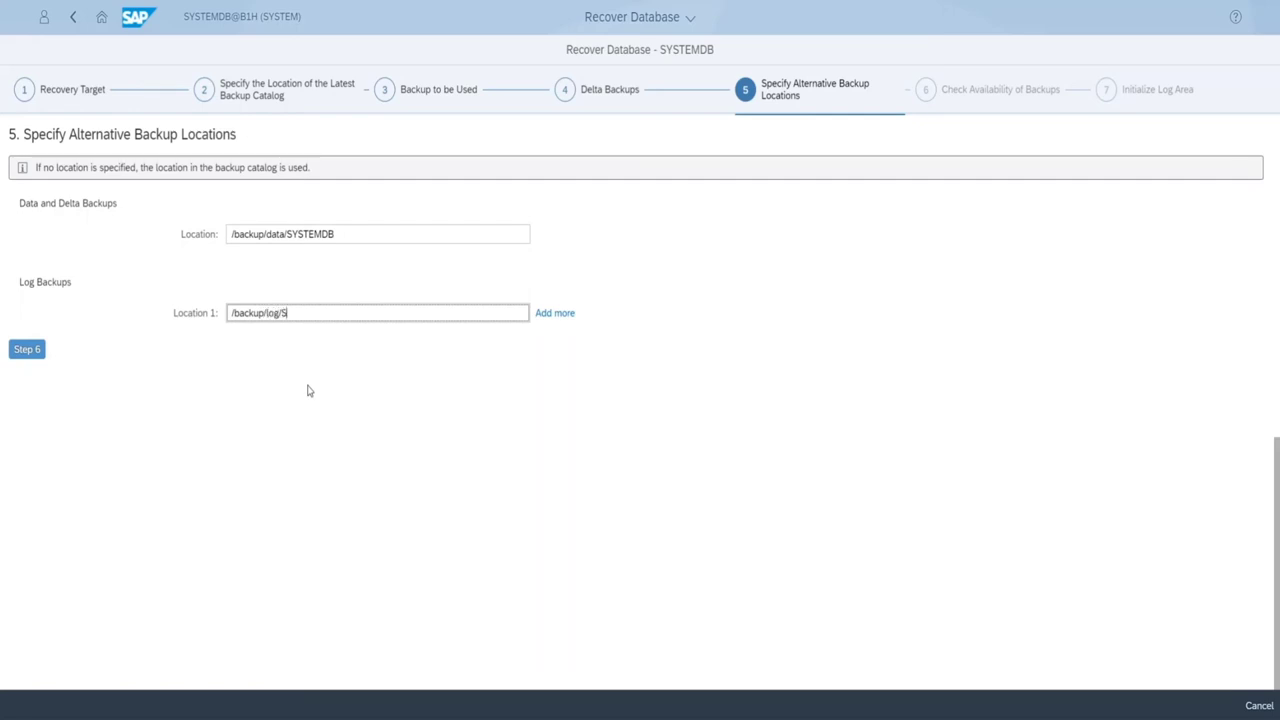
{"action": "type", "text": "/backup/log/SYSTEMDB"}
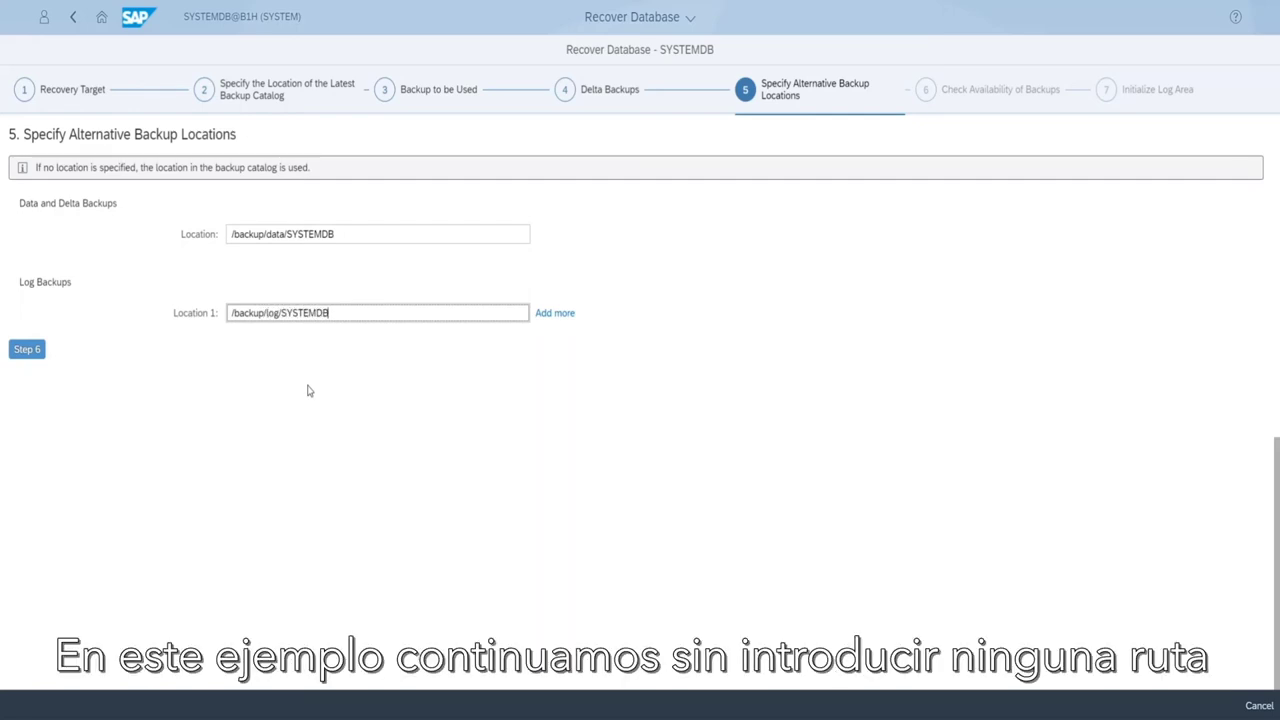
{"action": "left_click_drag", "start_coordinate": [358, 313], "coordinate": [224, 316]}
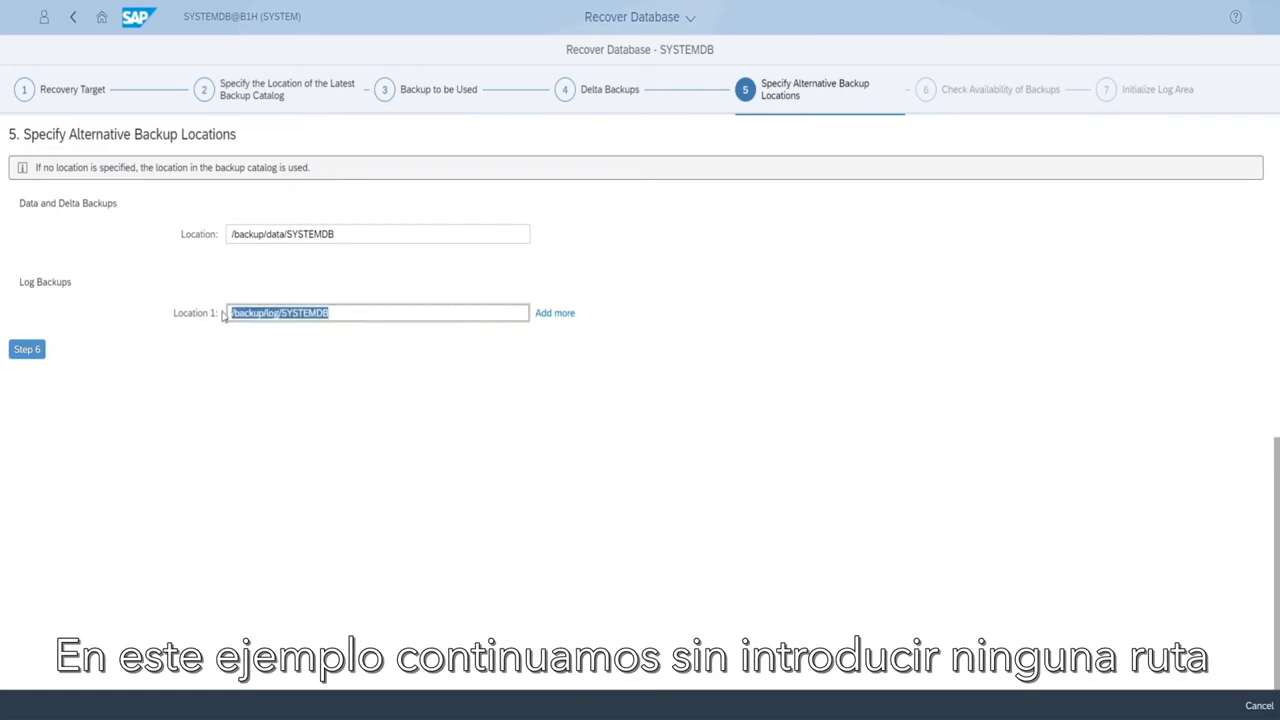
{"action": "key", "text": "BackSpace"}
{"action": "left_click_drag", "start_coordinate": [343, 231], "coordinate": [191, 231]}
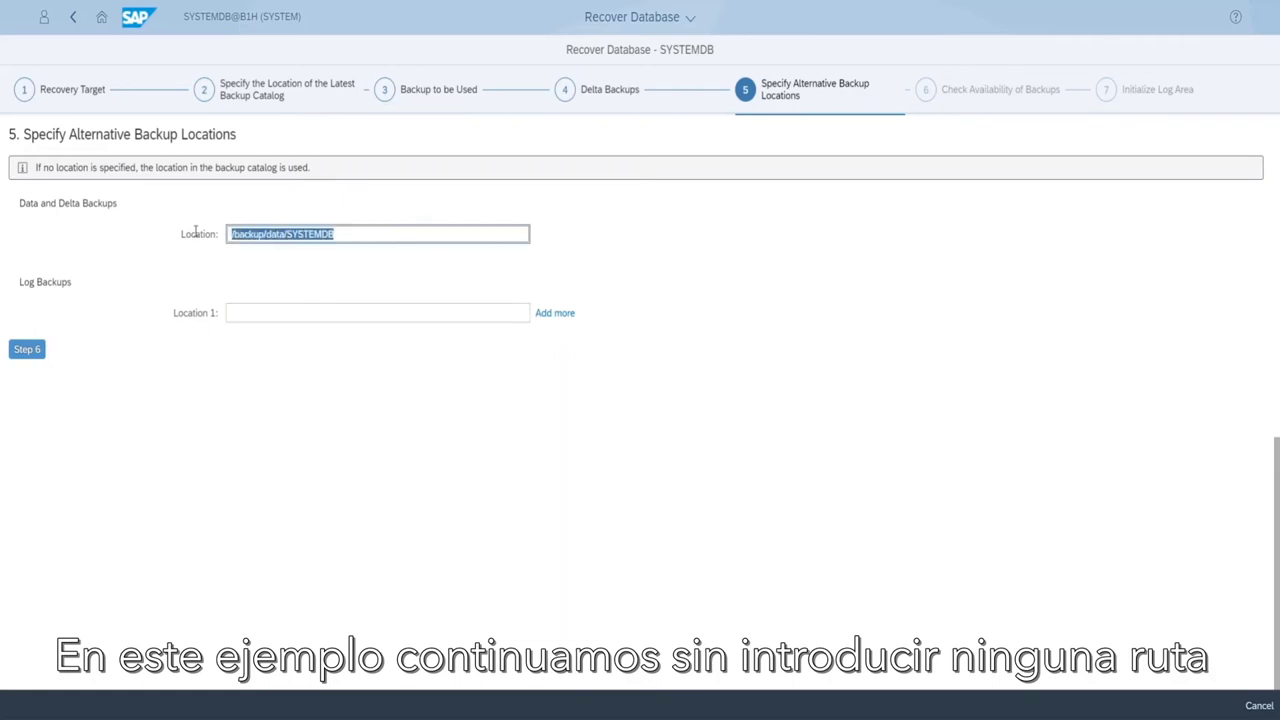
{"action": "key", "text": "BackSpace"}
Leave the alternative backup locations empty and check backup availability only for File System, with Backint set to No.
{"action": "left_click", "coordinate": [17, 384]}
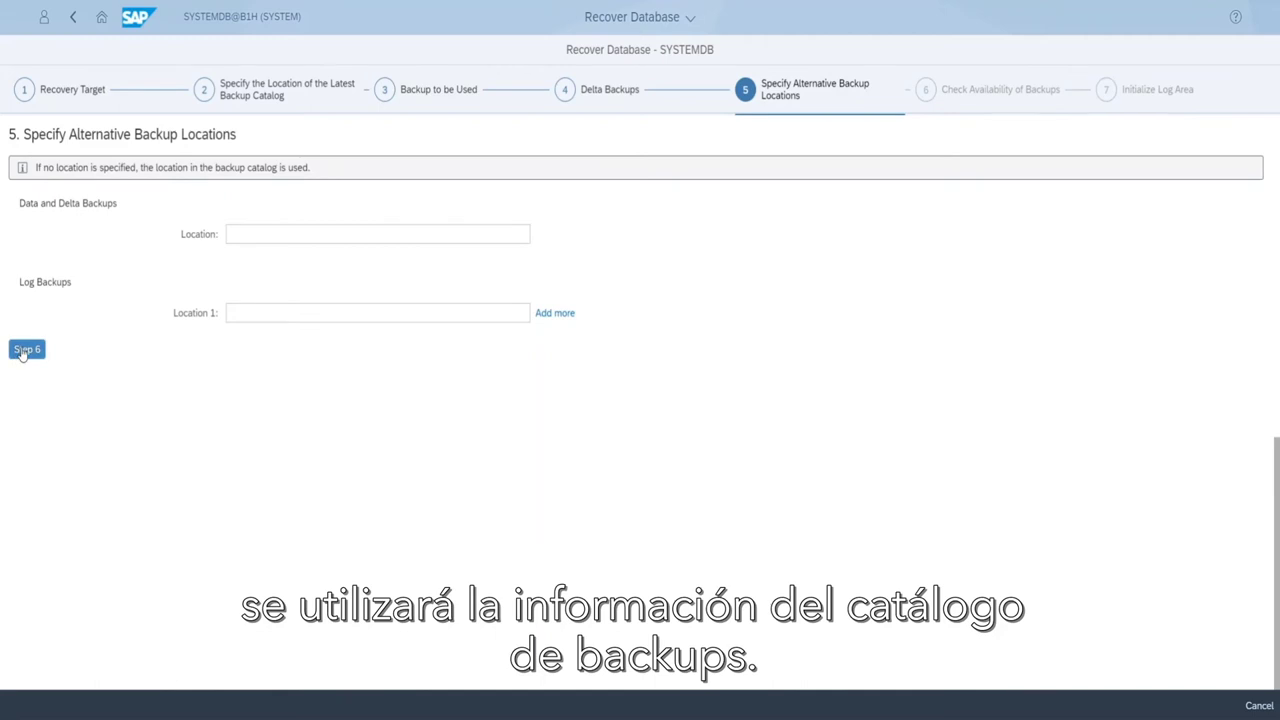
{"action": "left_click", "coordinate": [26, 350]}
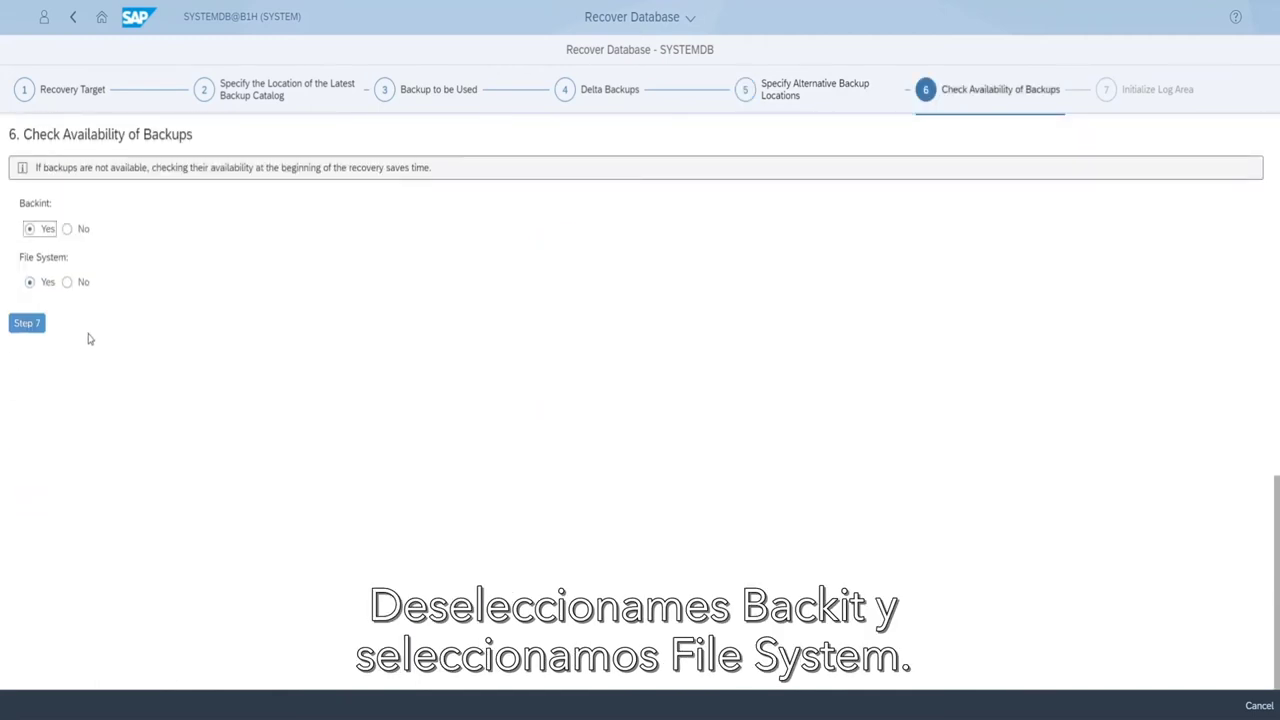
{"action": "left_click", "coordinate": [67, 229]}
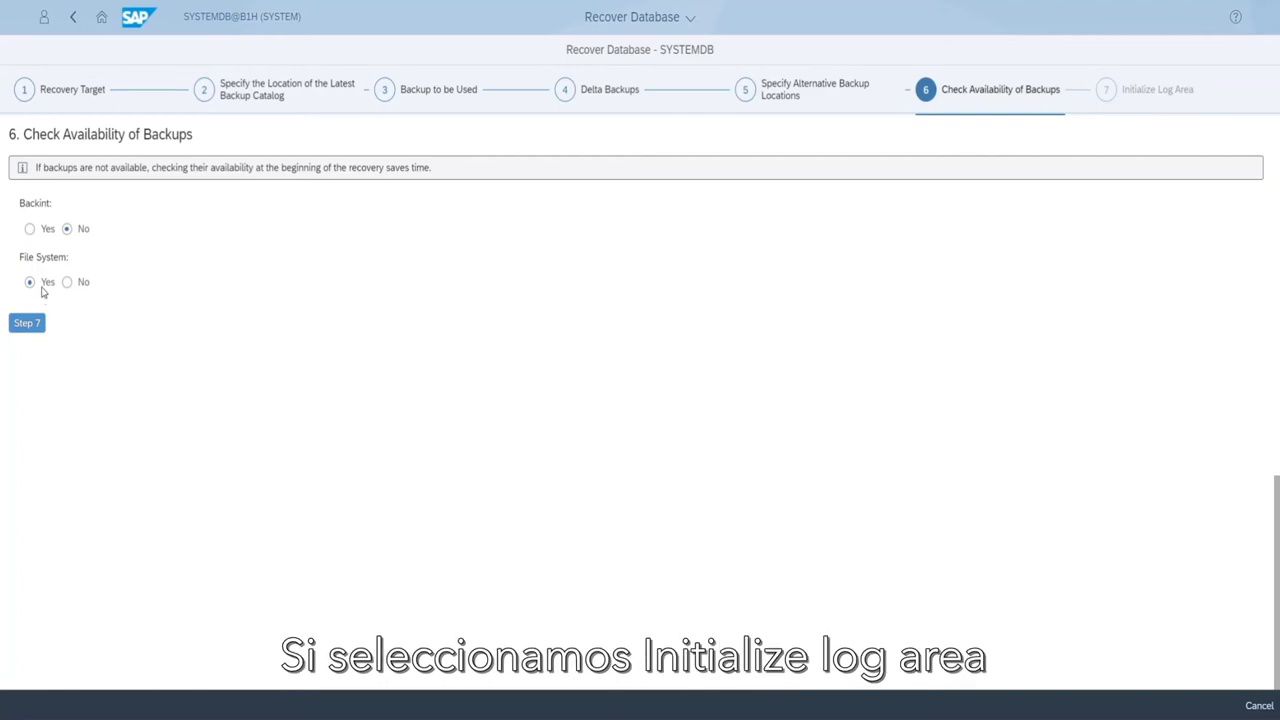
{"action": "left_click", "coordinate": [33, 325]}
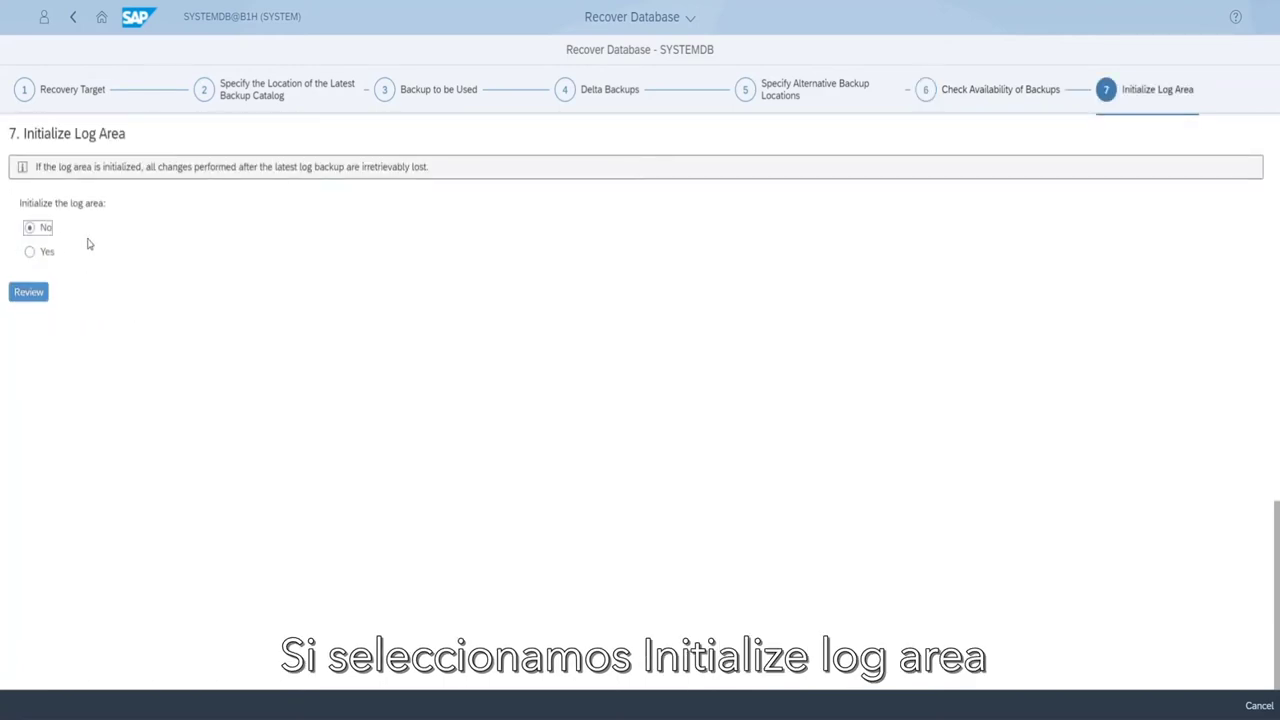
Set the log area to be initialized, accept the warning, and start the SYSTEMDB recovery from the summary.
{"action": "left_click", "coordinate": [46, 254]}
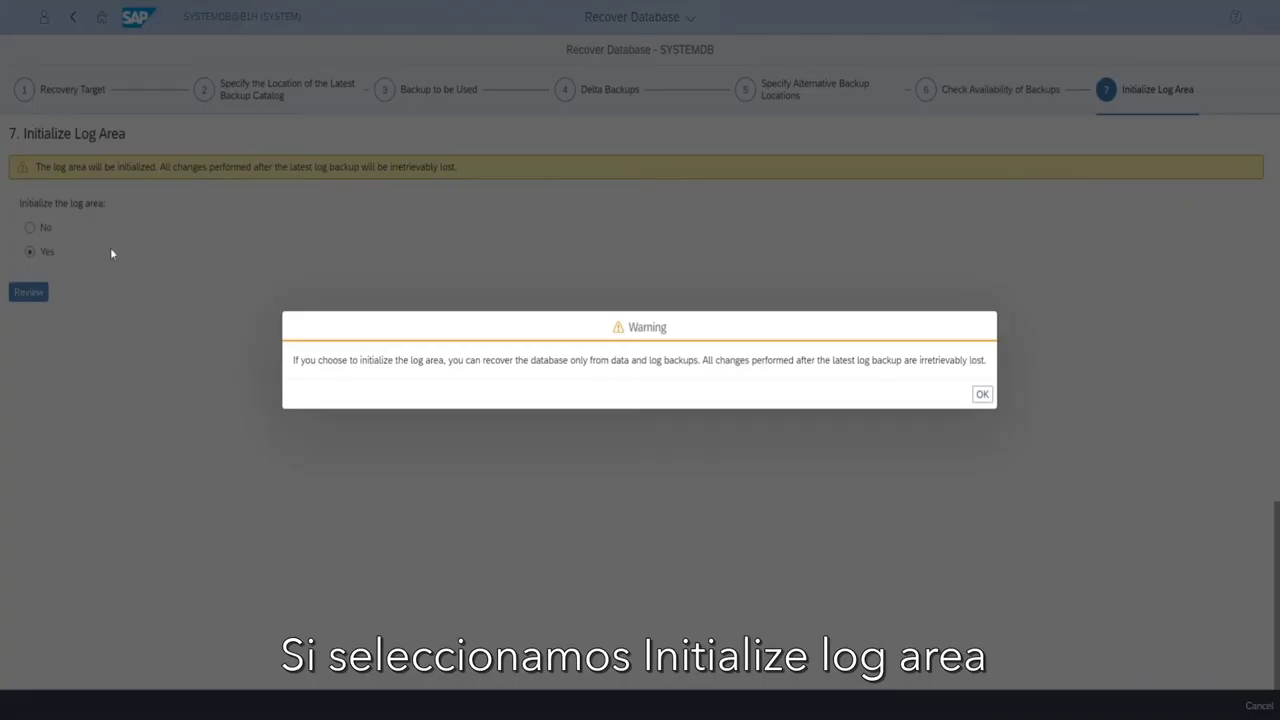
{"action": "left_click", "coordinate": [983, 396]}
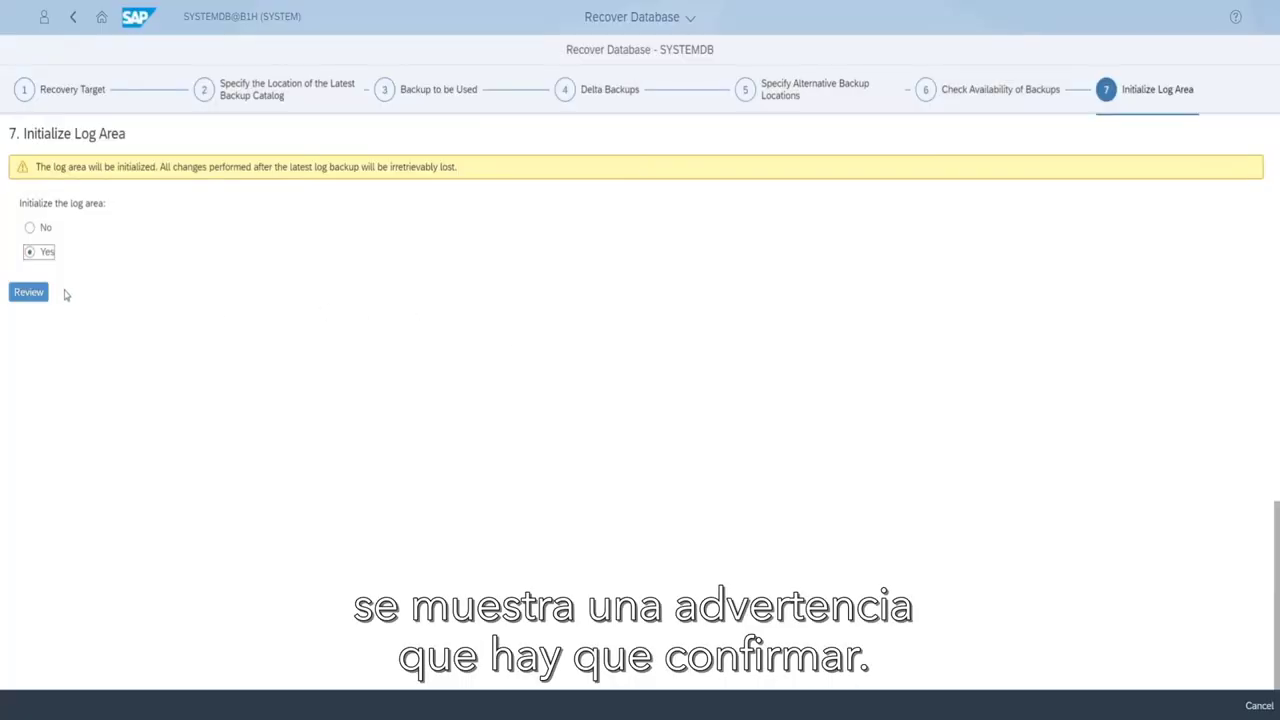
{"action": "left_click", "coordinate": [29, 292]}
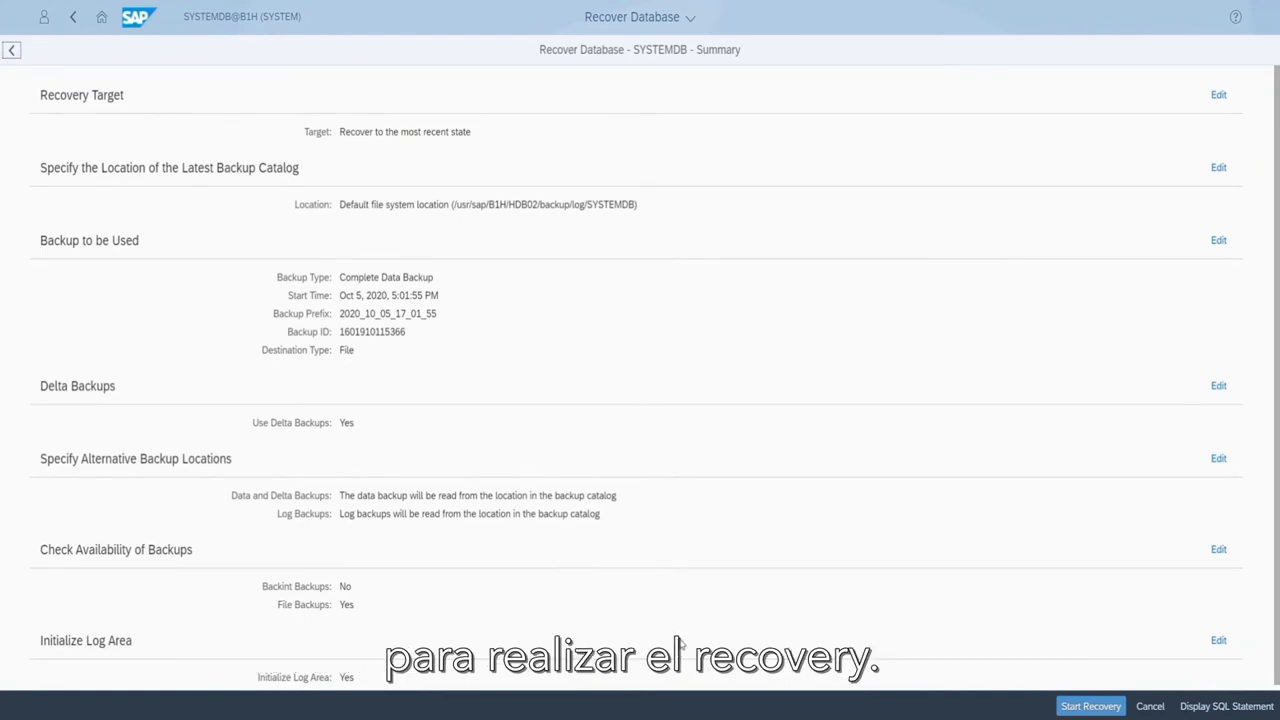
{"action": "left_click", "coordinate": [1091, 706]}
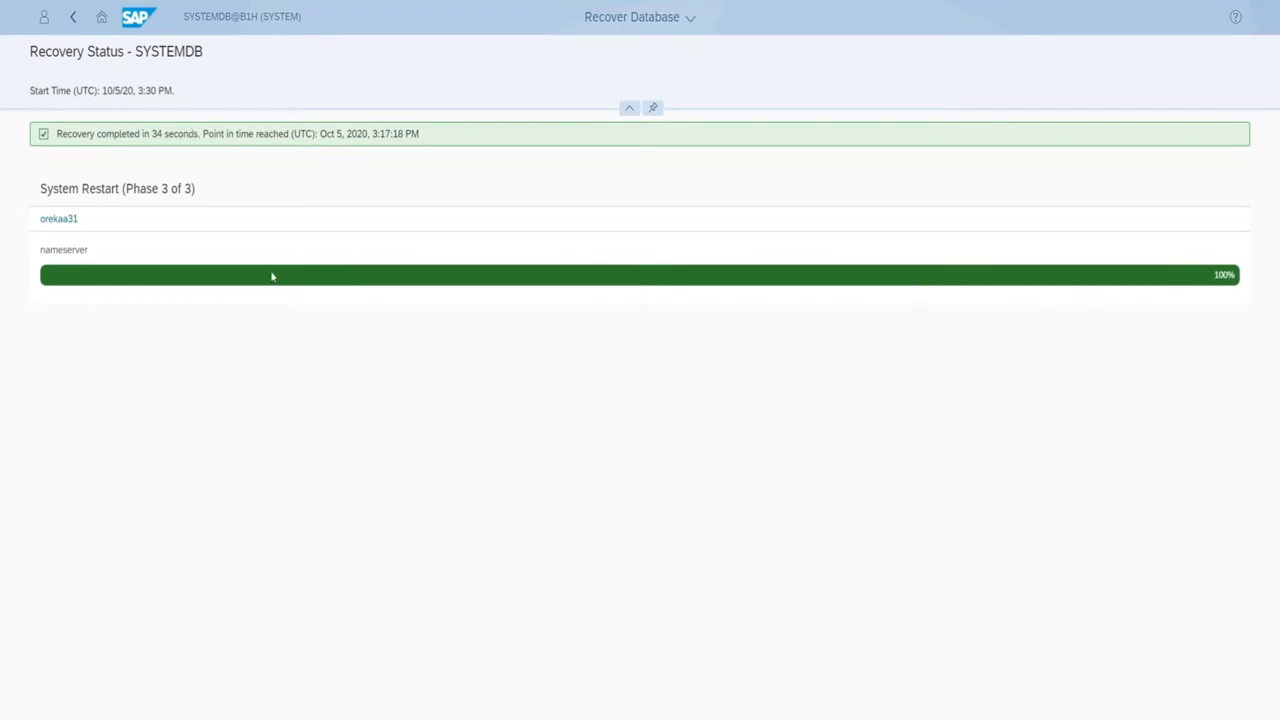
Inspect the services of SYSTEMDB from its overview, and refresh the database statuses in the B1 group's directory.
{"action": "left_click", "coordinate": [72, 20]}
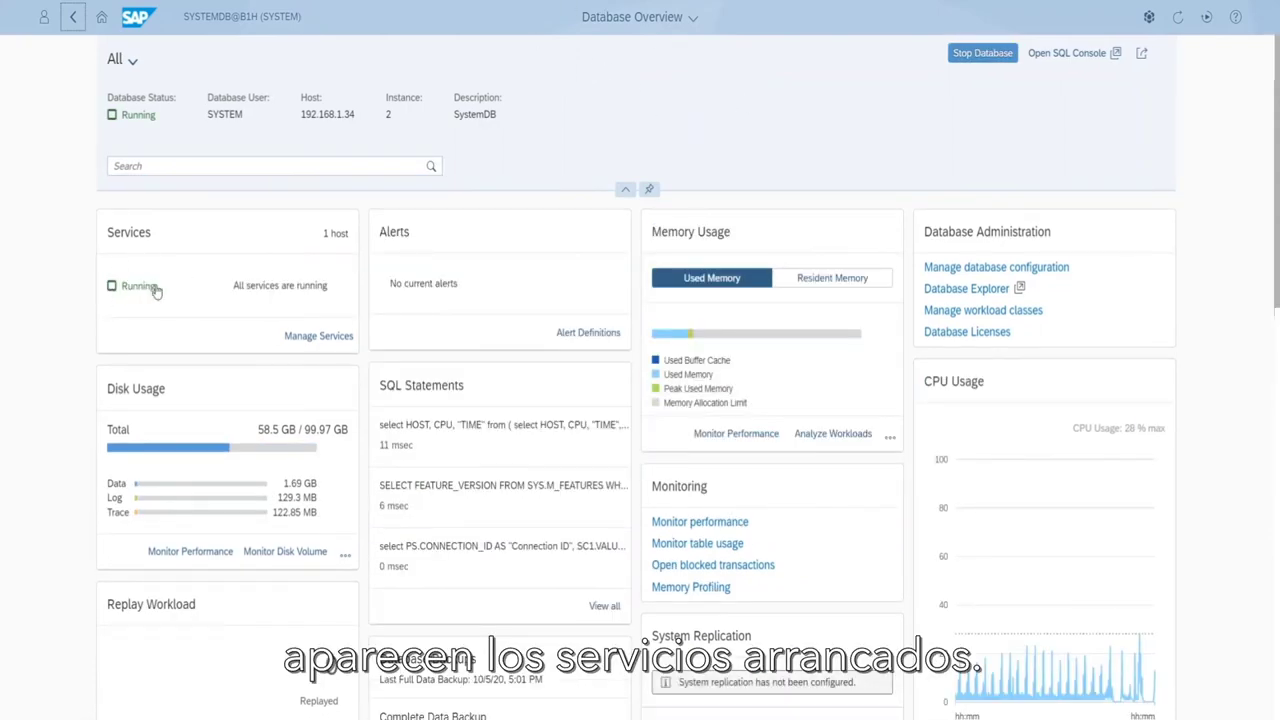
{"action": "left_click", "coordinate": [144, 292]}
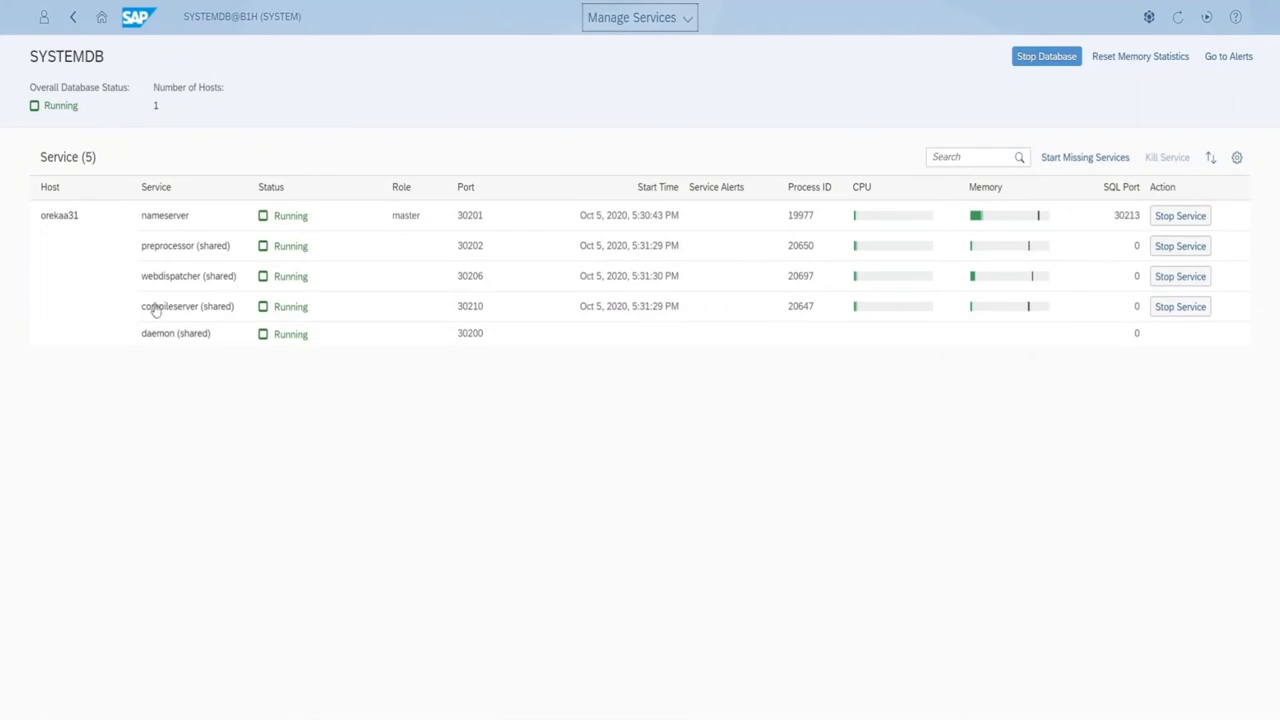
{"action": "left_click", "coordinate": [70, 18]}
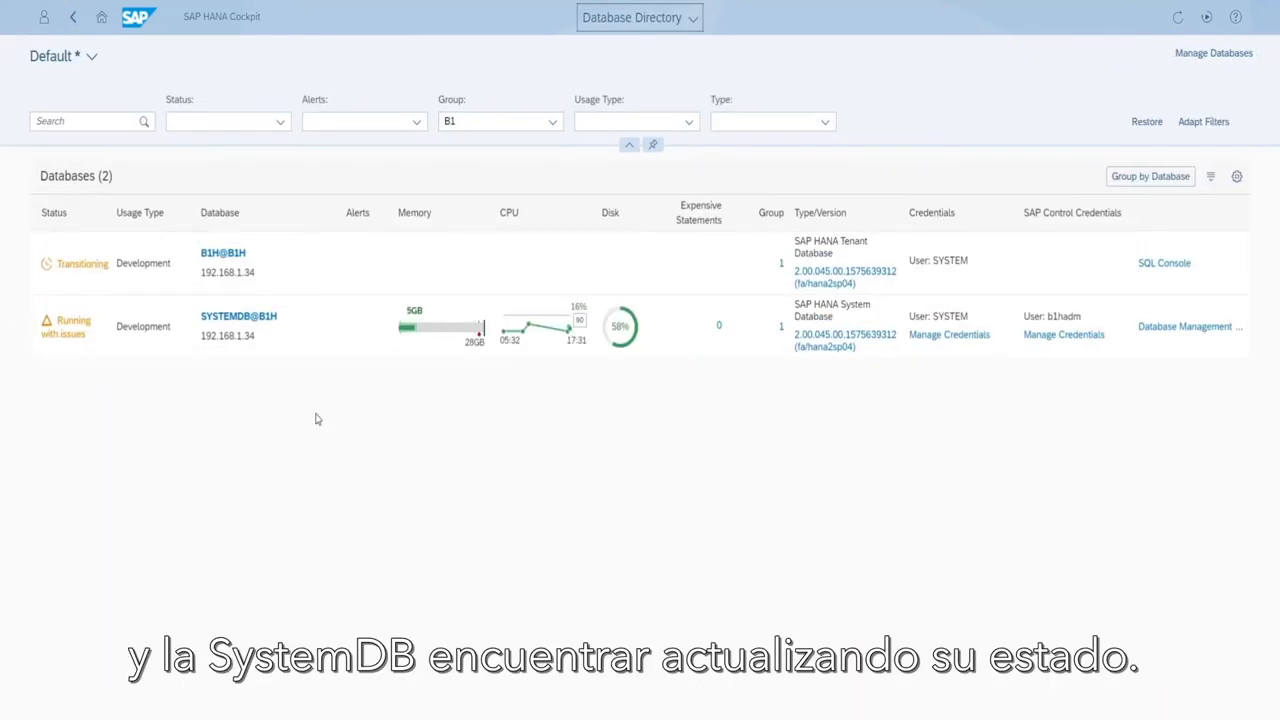
{"action": "left_click", "coordinate": [1177, 17]}
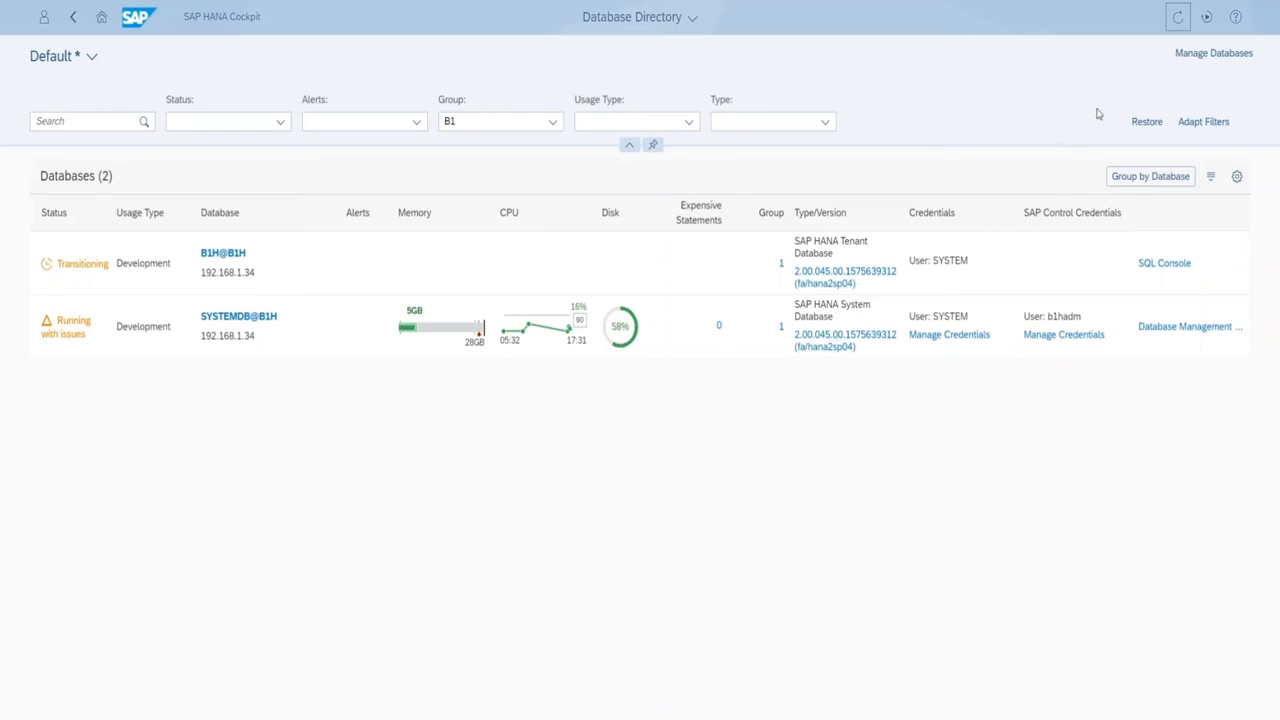
{"action": "left_click", "coordinate": [1174, 20]}
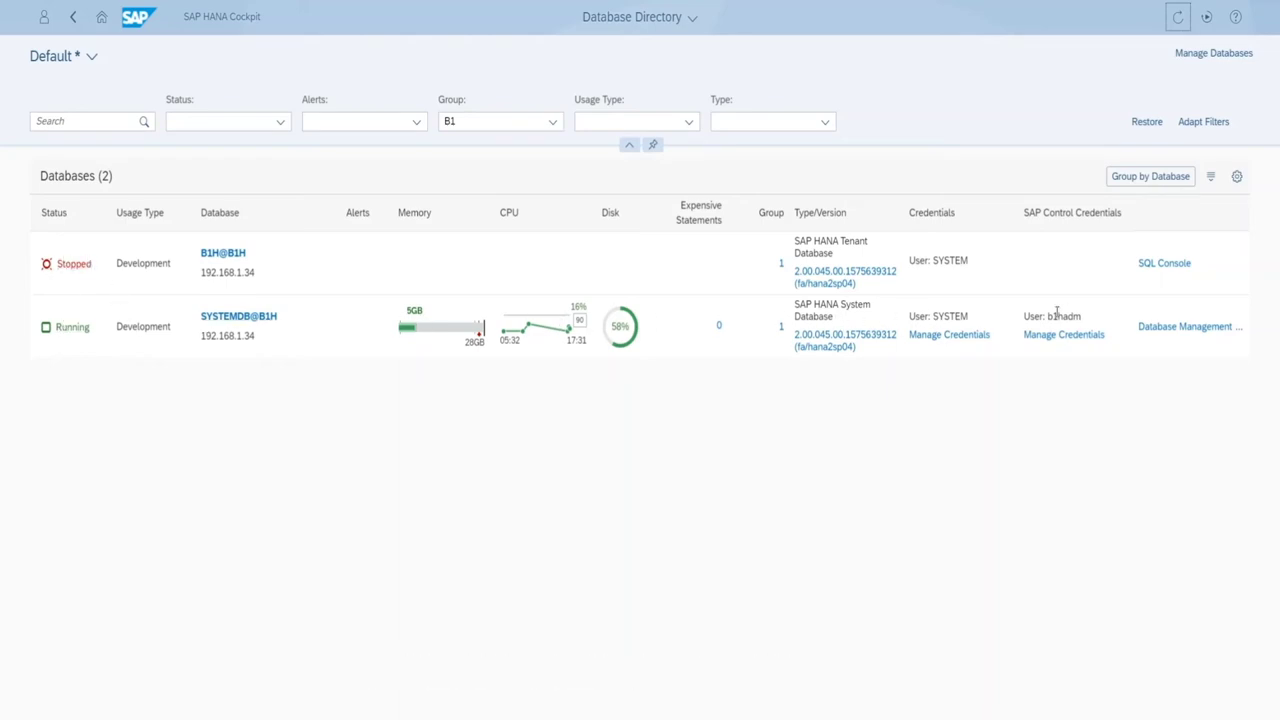
Start the Recover Tenant wizard for B1H from the SYSTEMDB database management, with recovery to the most recent state.
{"action": "left_click", "coordinate": [1165, 330]}
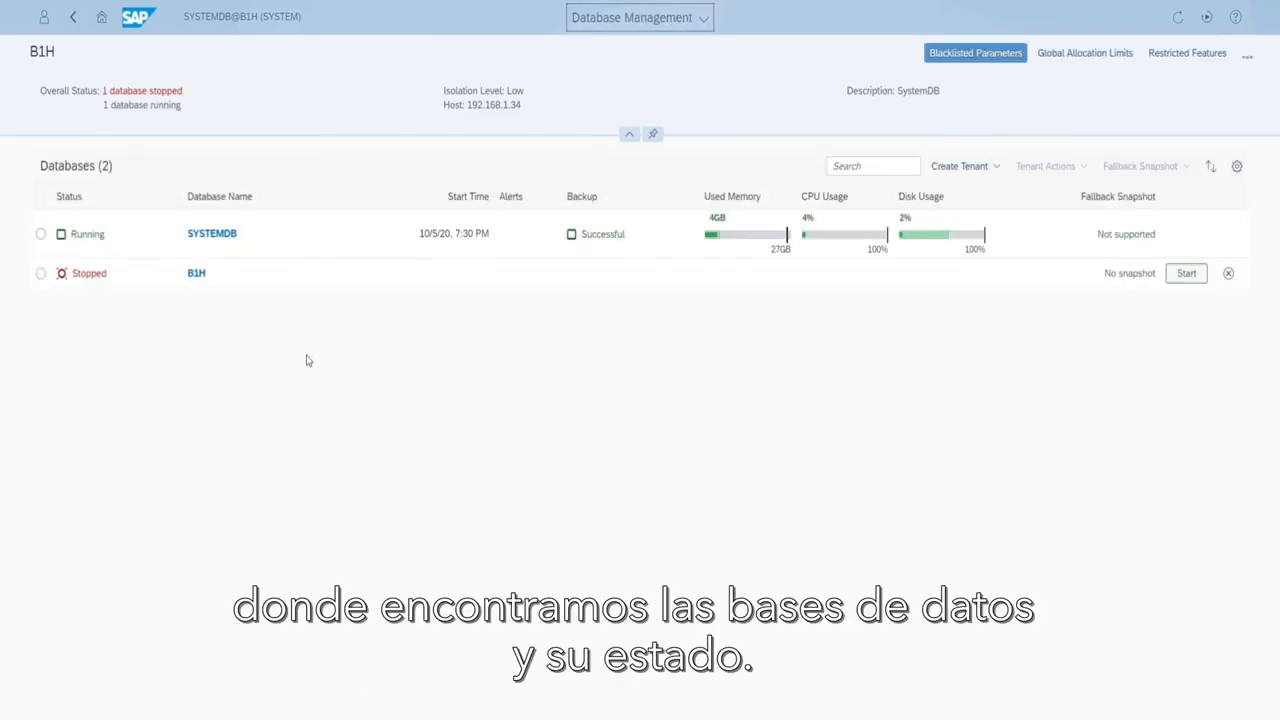
{"action": "left_click", "coordinate": [41, 274]}
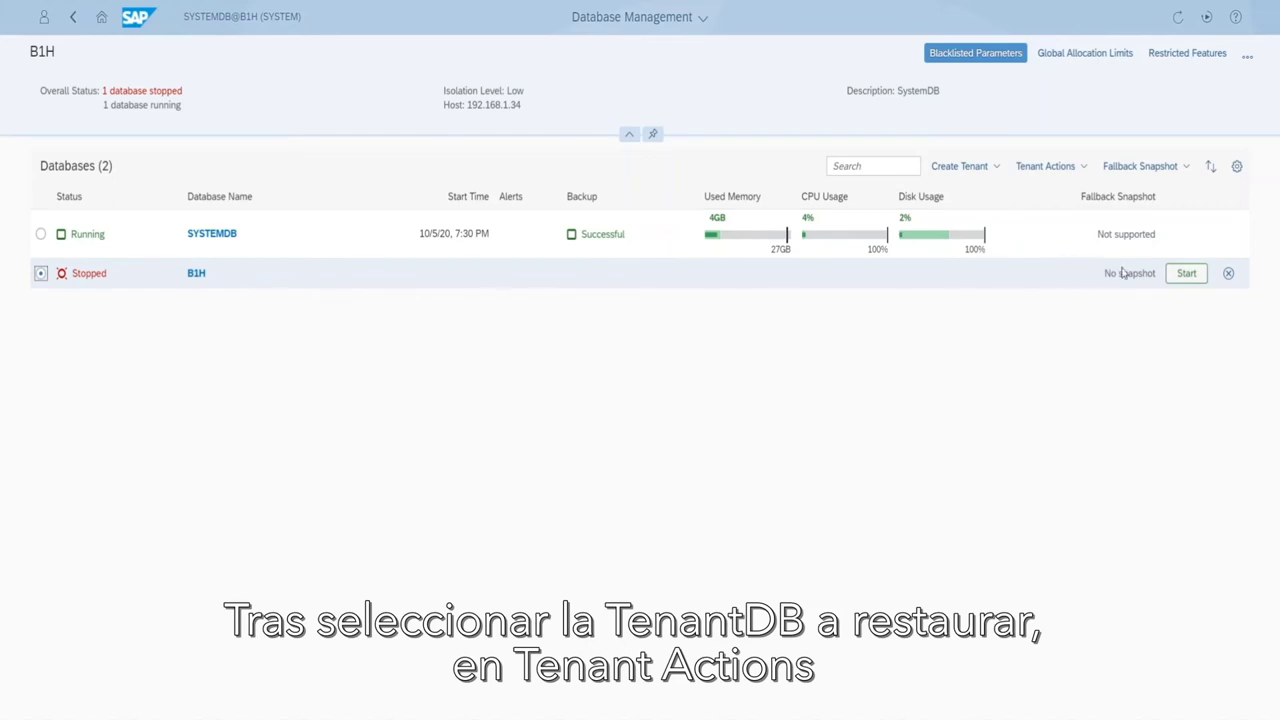
{"action": "left_click", "coordinate": [1078, 168]}
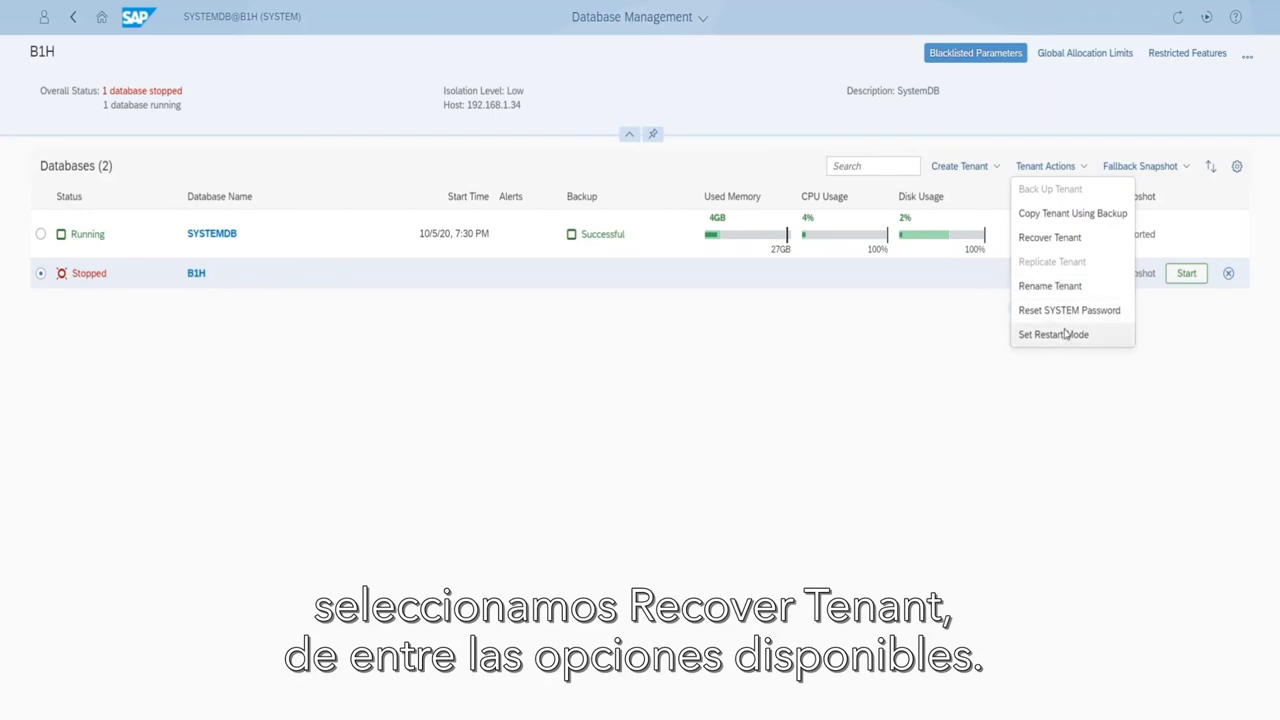
{"action": "left_click", "coordinate": [1050, 238]}
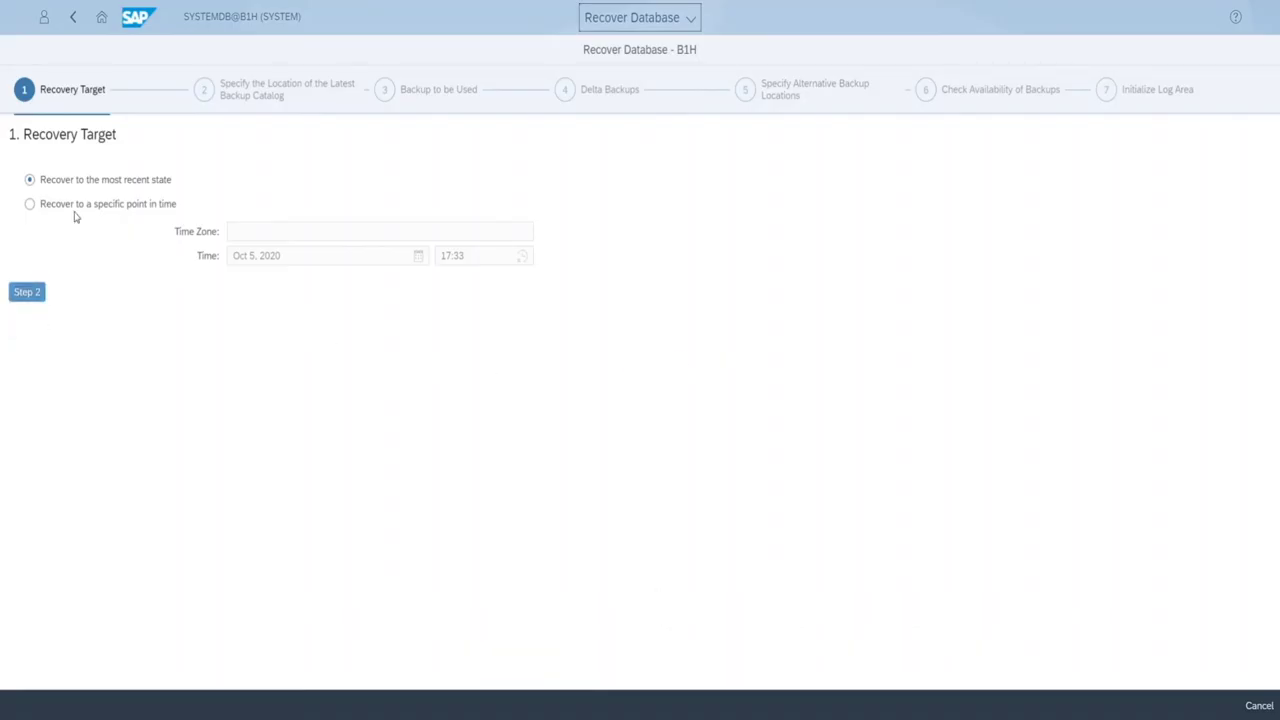
{"action": "left_click", "coordinate": [27, 293]}
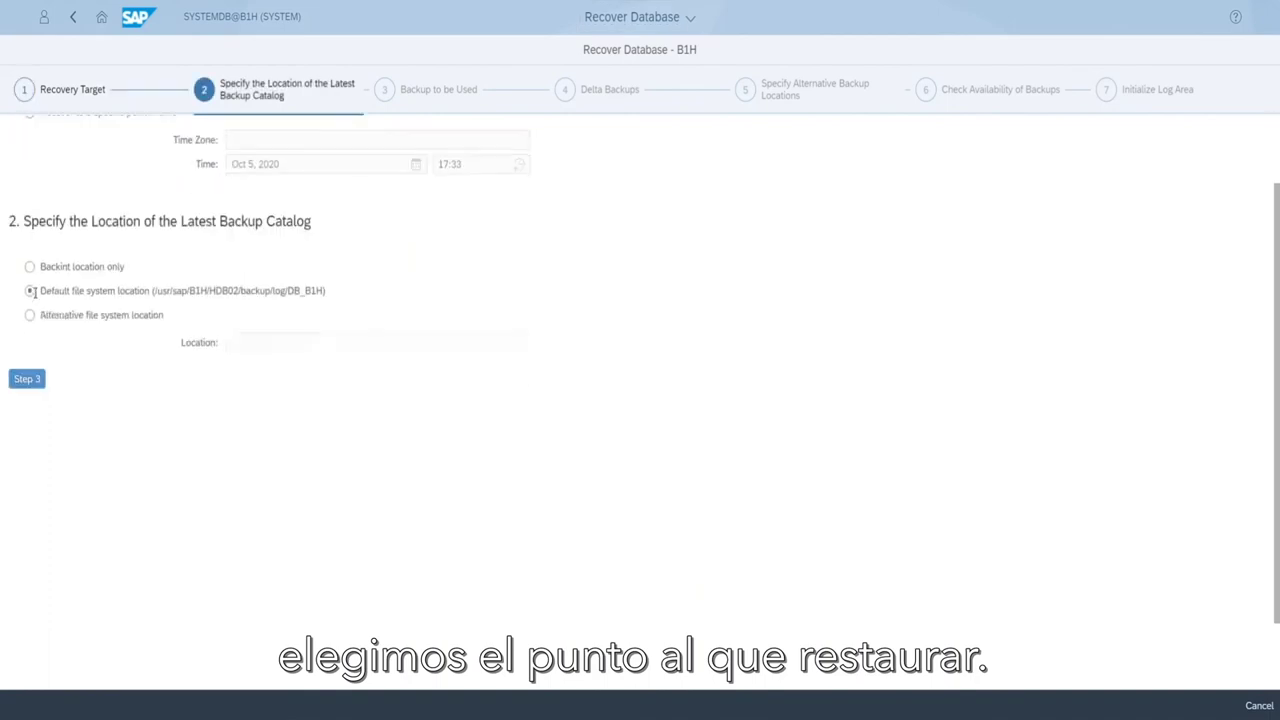
Use the default file system location for B1H's latest backup catalog and proceed to the list of backups.
{"action": "left_click", "coordinate": [88, 228]}
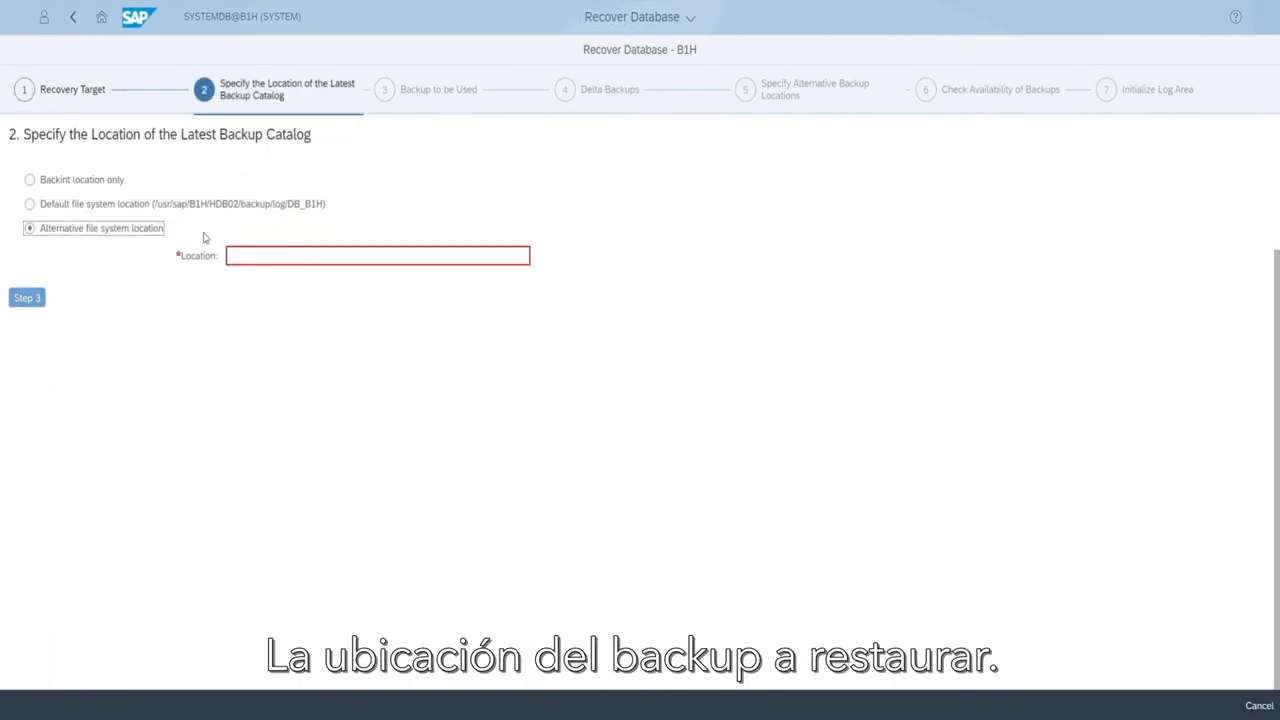
{"action": "left_click", "coordinate": [140, 205]}
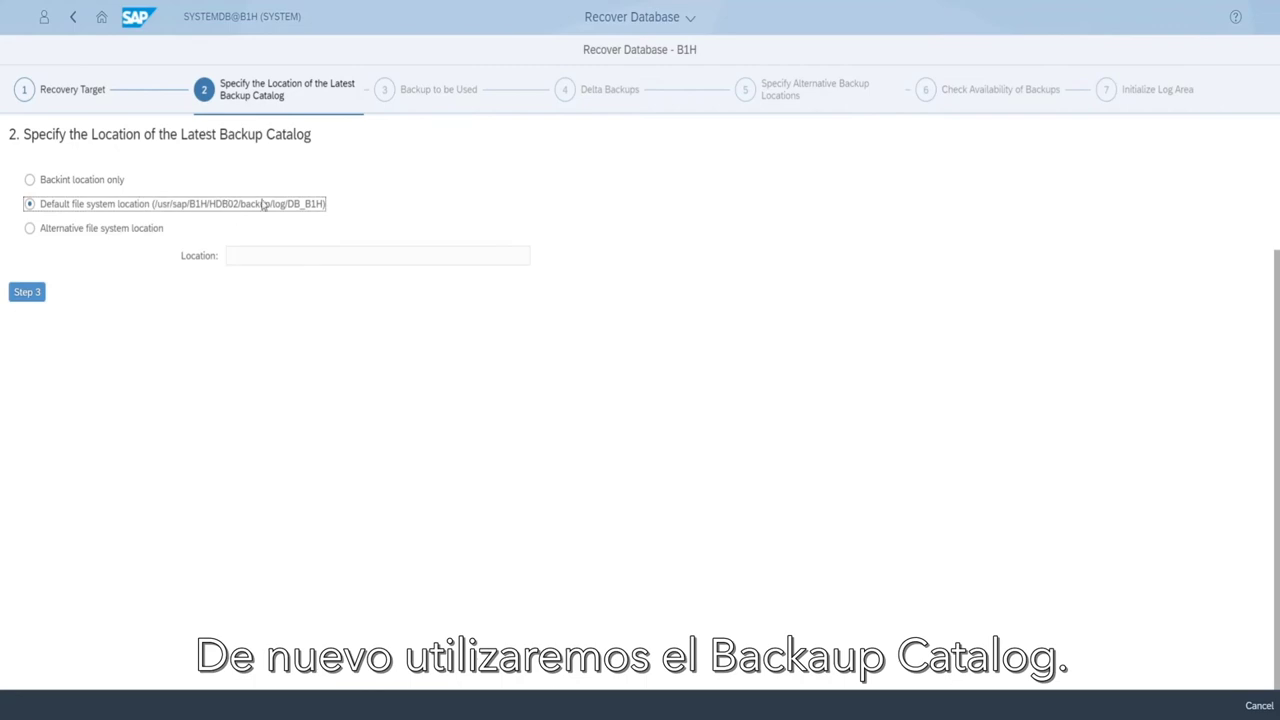
{"action": "left_click", "coordinate": [30, 296]}
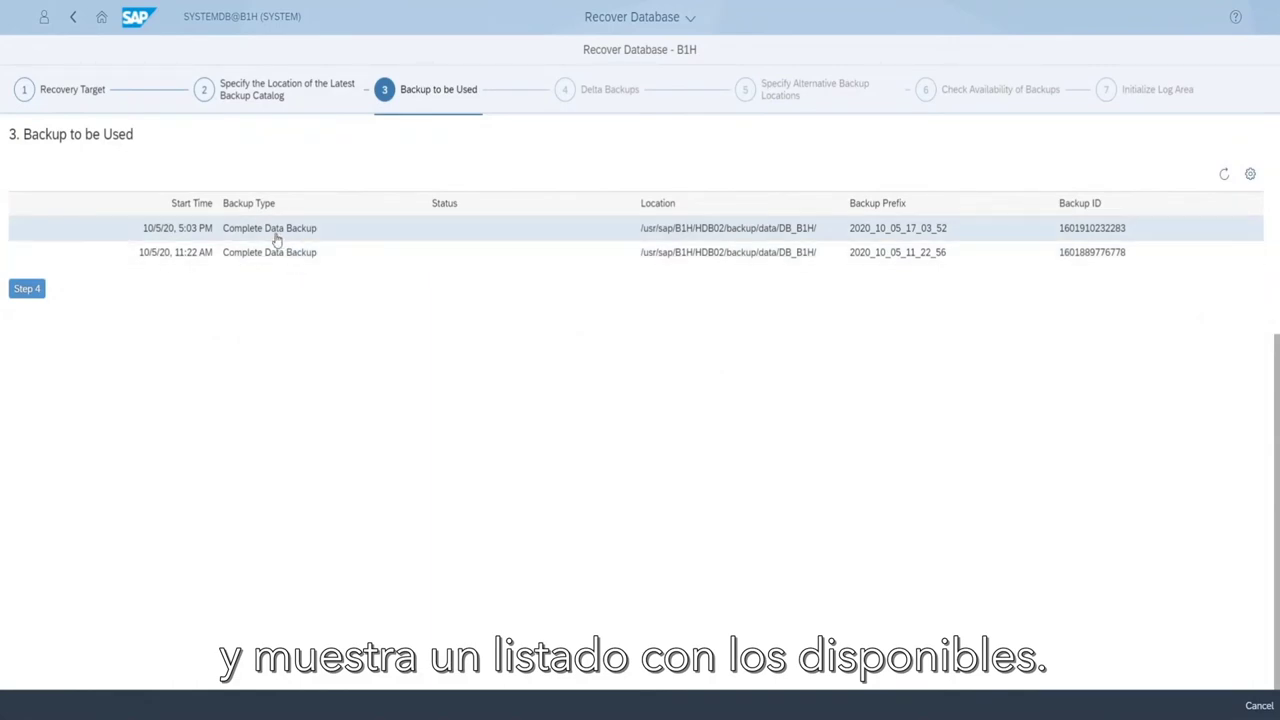
Use the complete data backup from 10/5/20, 5:03 PM with delta backups, and leave the alternative backup locations empty.
{"action": "left_click", "coordinate": [32, 292]}
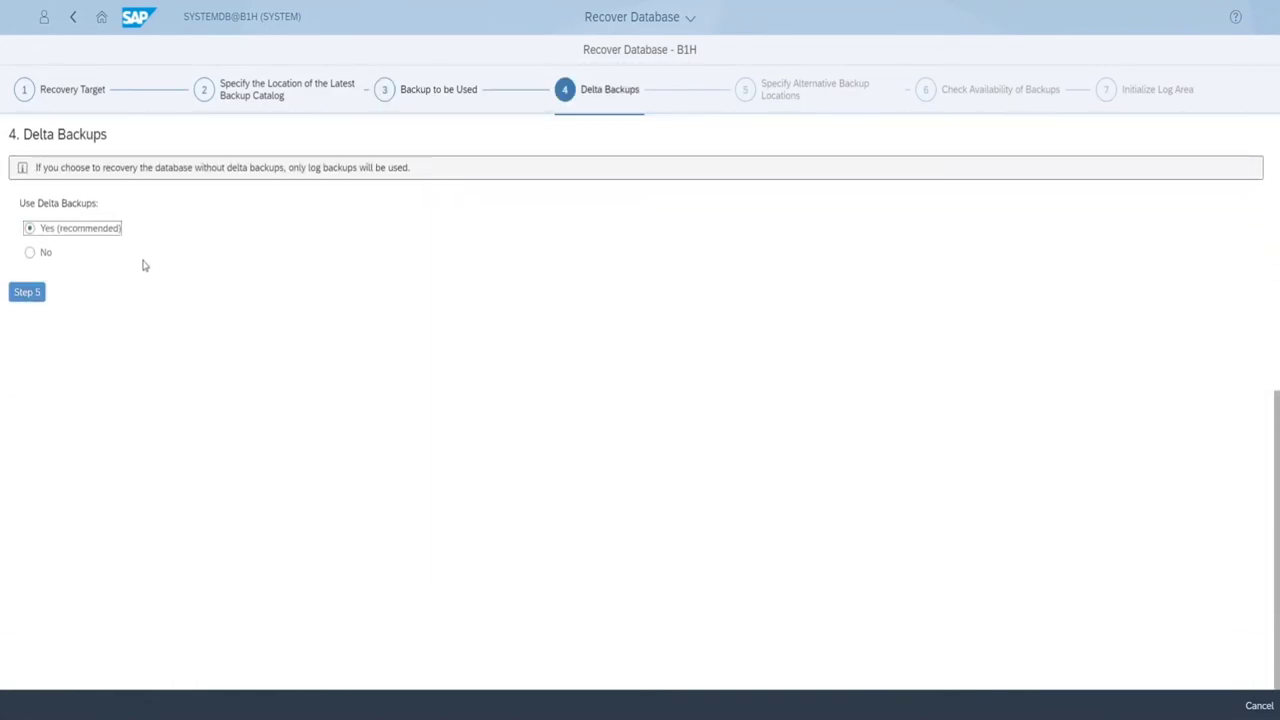
{"action": "left_click", "coordinate": [29, 294]}
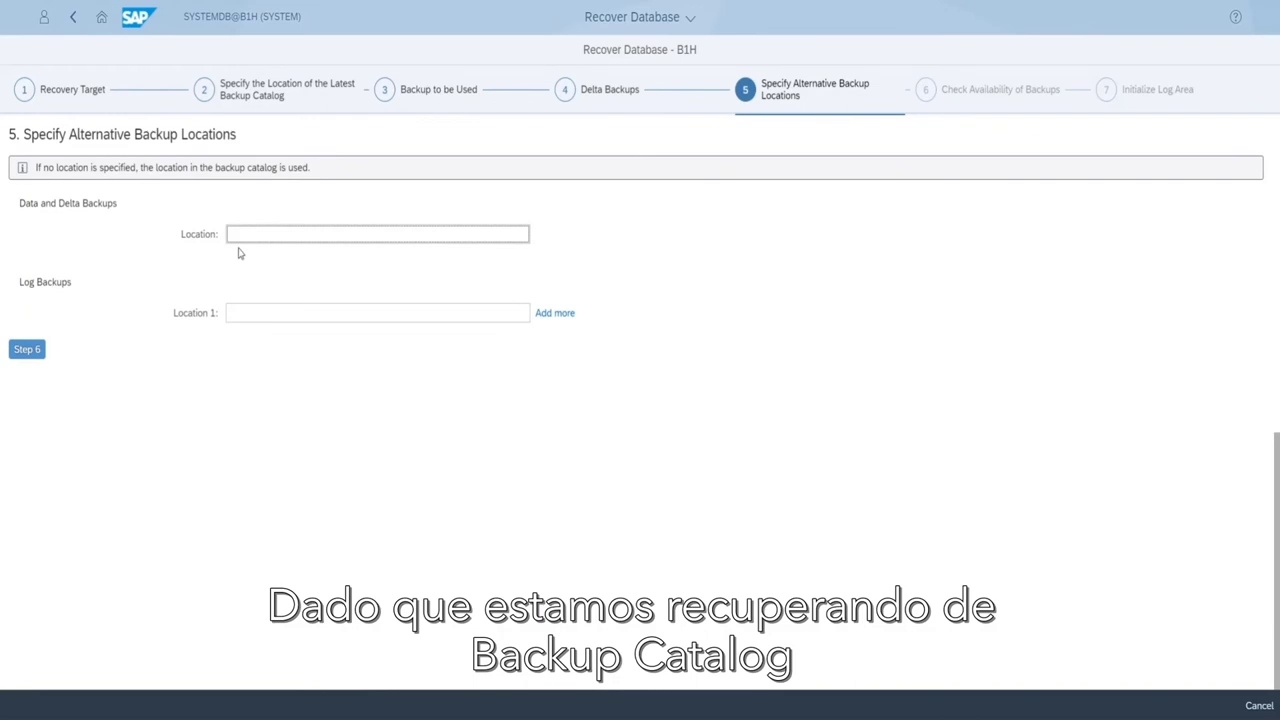
{"action": "left_click", "coordinate": [238, 315]}
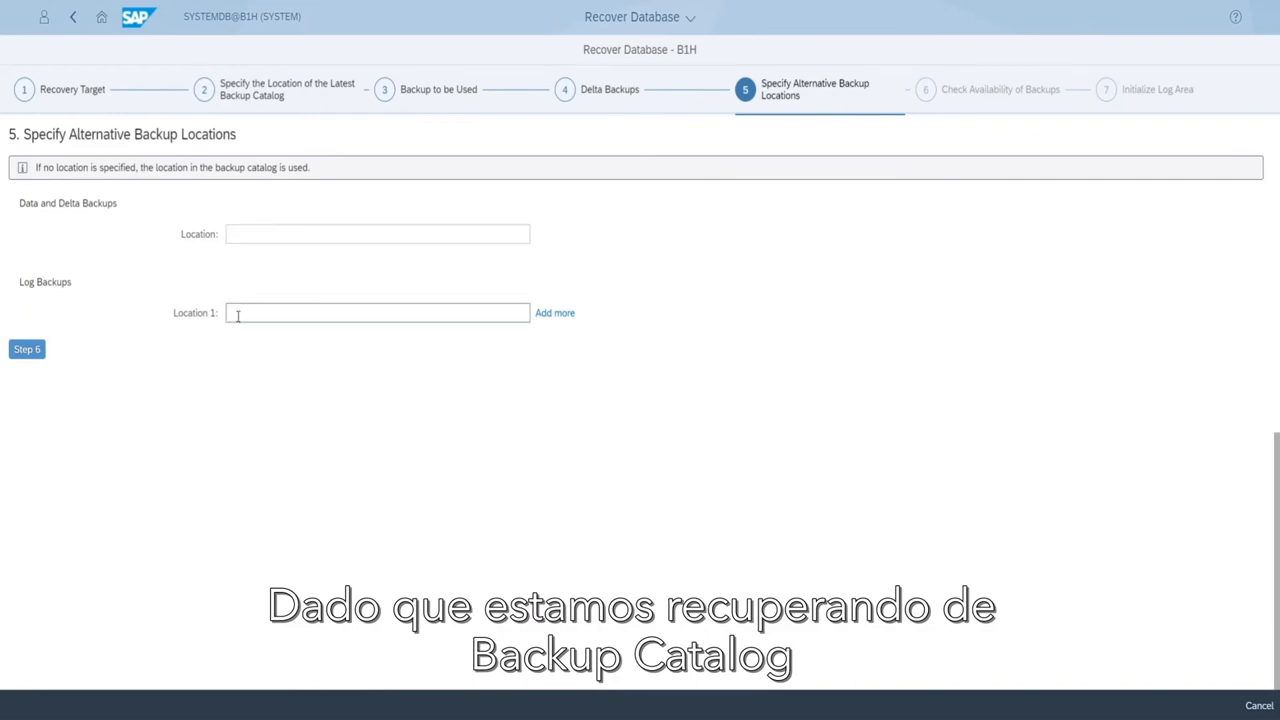
{"action": "left_click", "coordinate": [29, 352]}
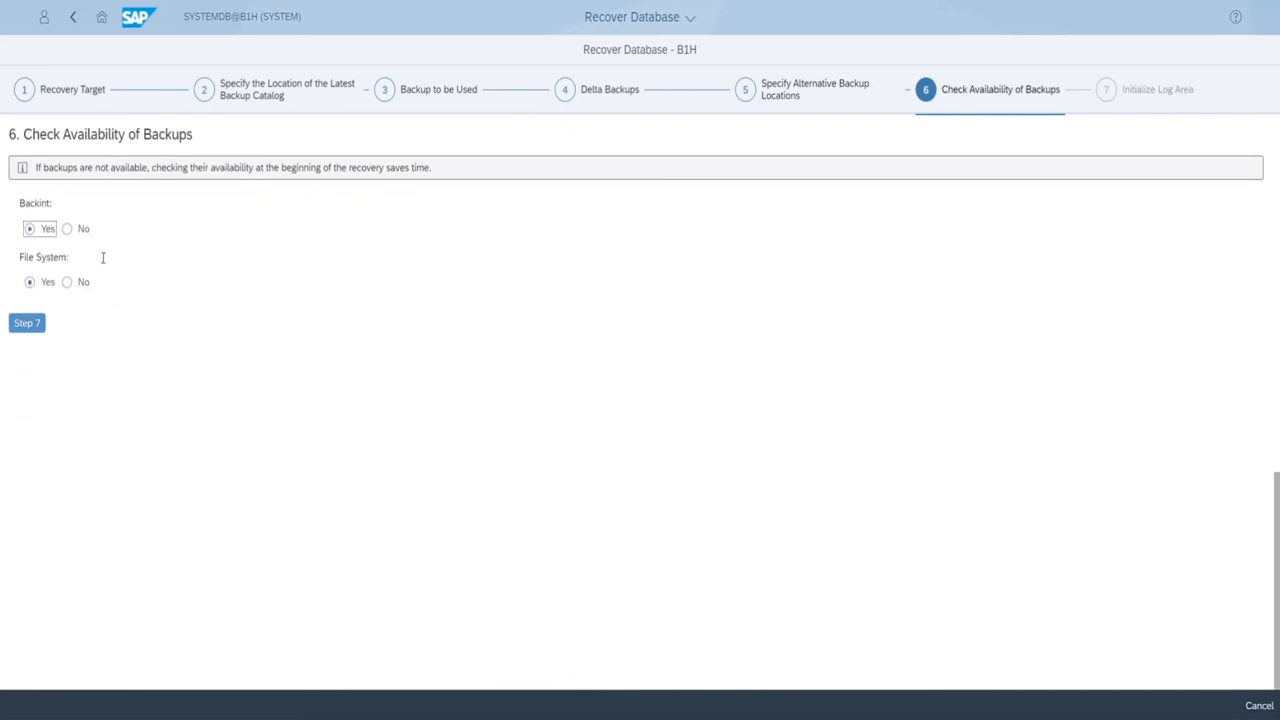
Skip the availability check for Backint backups, keep it for file system backups, and proceed to the log area settings.
{"action": "left_click", "coordinate": [67, 229]}
{"action": "left_click", "coordinate": [29, 282]}
{"action": "left_click", "coordinate": [30, 327]}
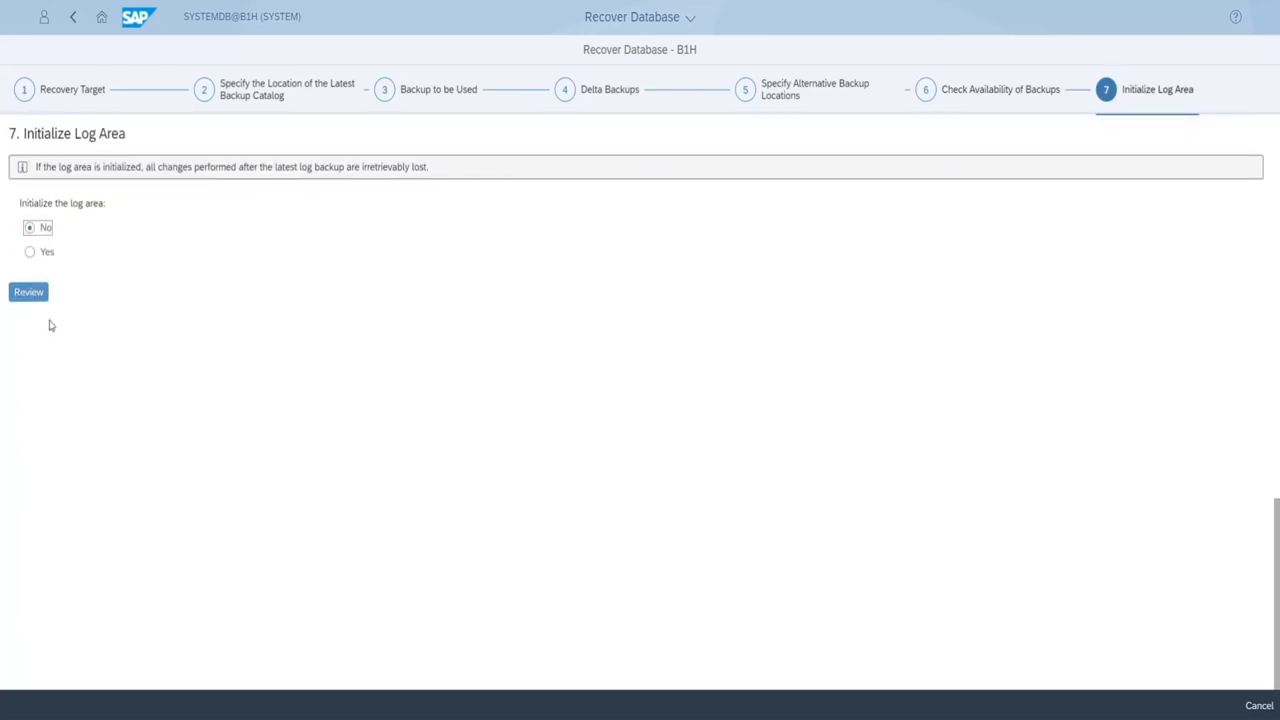
Choose to initialize the log area, accepting the loss of later changes, and start the recovery of B1H from the summary.
{"action": "left_click", "coordinate": [43, 253]}
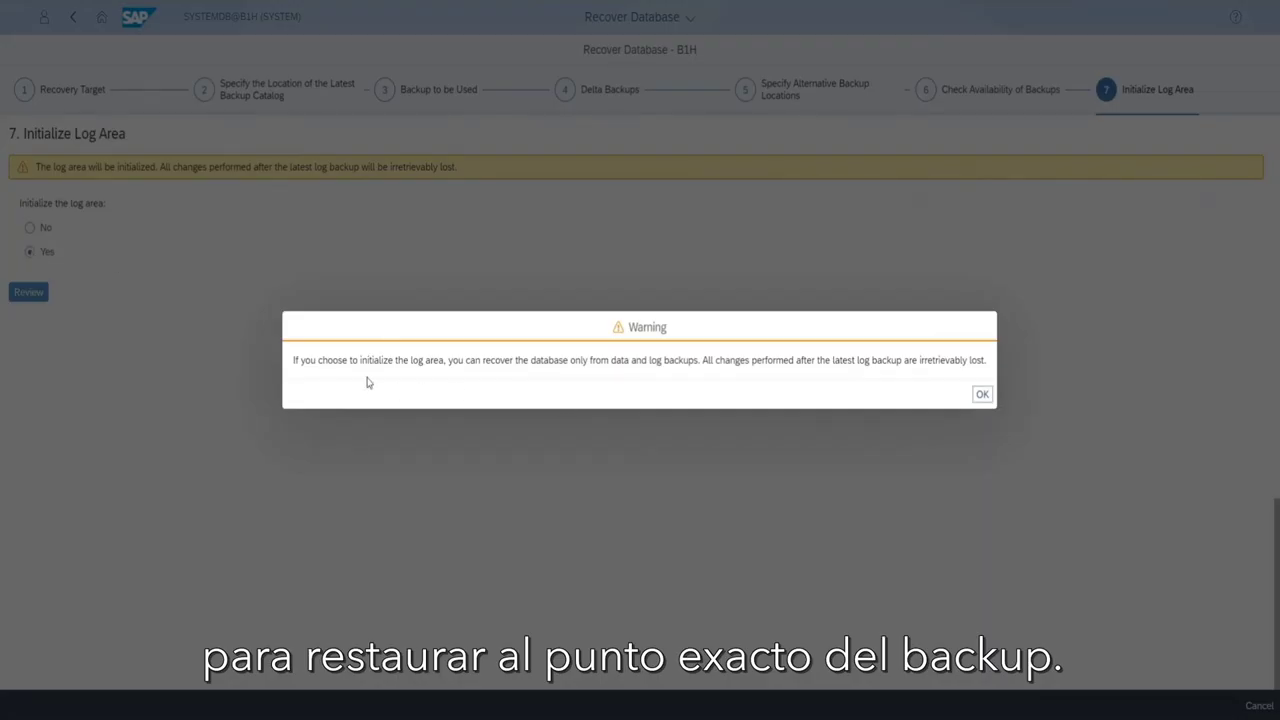
{"action": "left_click", "coordinate": [984, 395]}
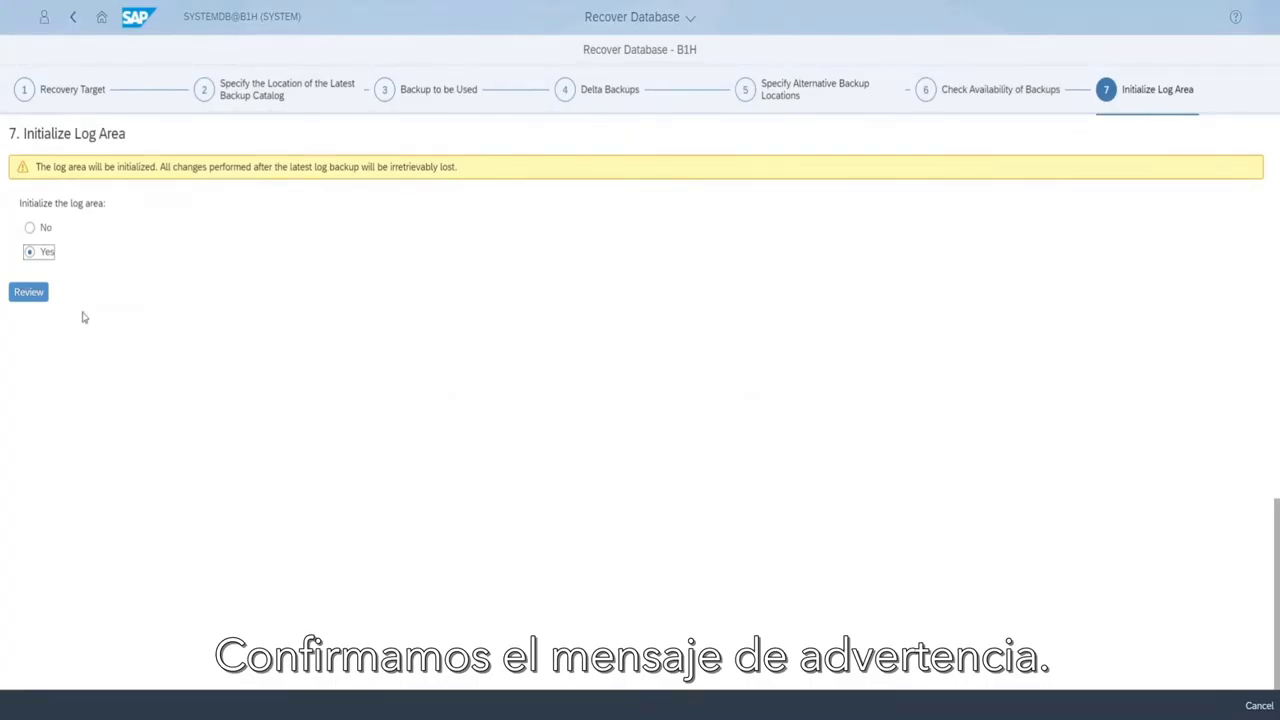
{"action": "left_click", "coordinate": [33, 296]}
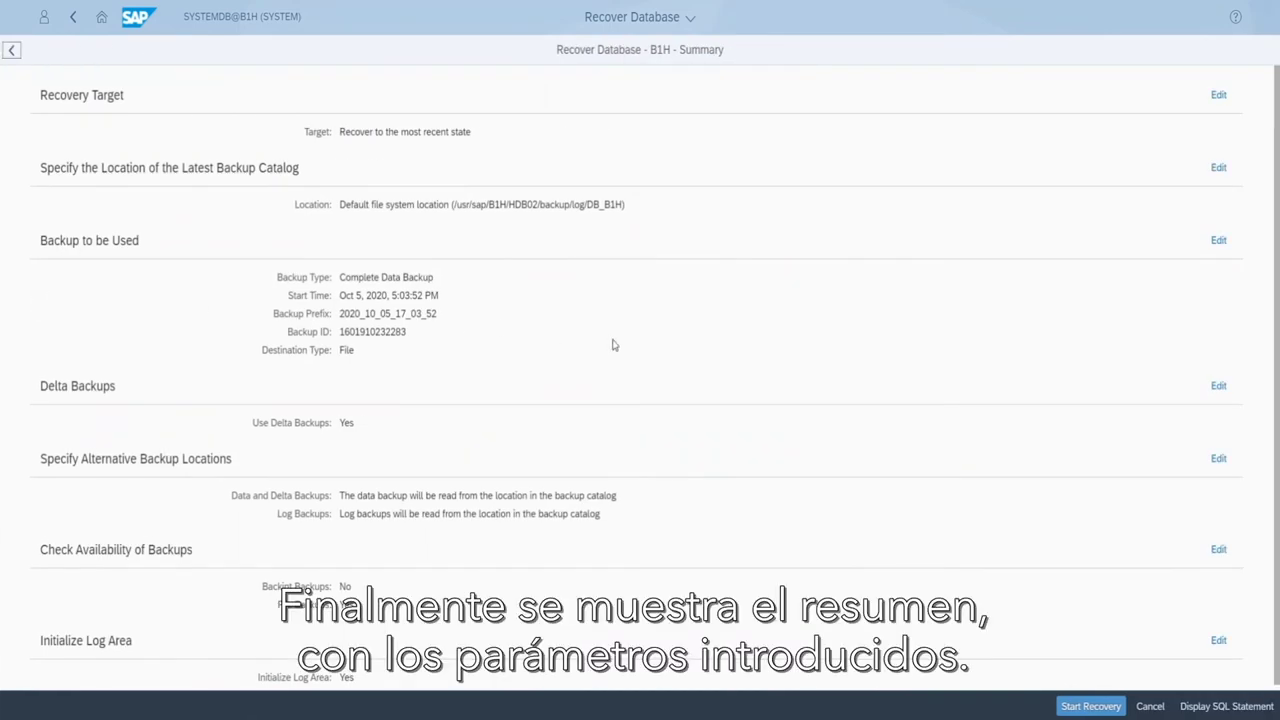
{"action": "scroll", "coordinate": [612, 348], "scroll_direction": "down", "scroll_amount": 1}
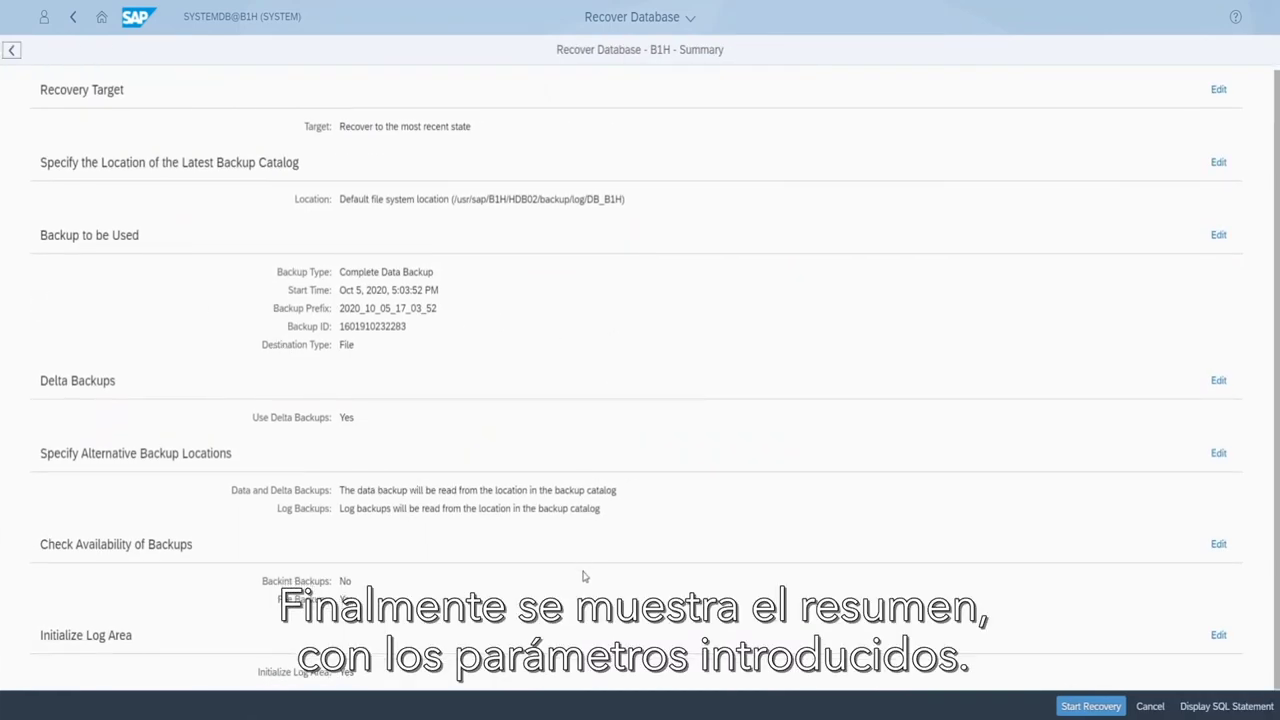
{"action": "left_click", "coordinate": [1085, 705]}
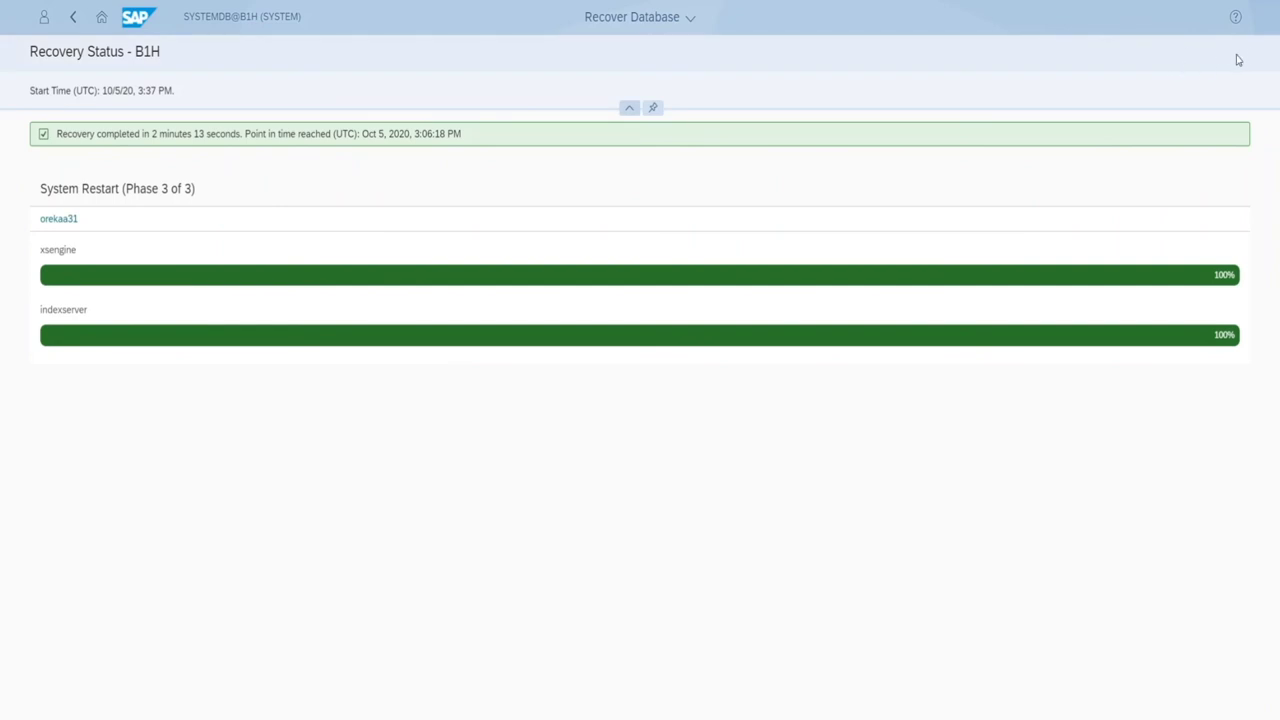
Return to the database management of B1H and refresh the status and resource usage of SYSTEMDB and the tenant.
{"action": "left_click", "coordinate": [73, 20]}
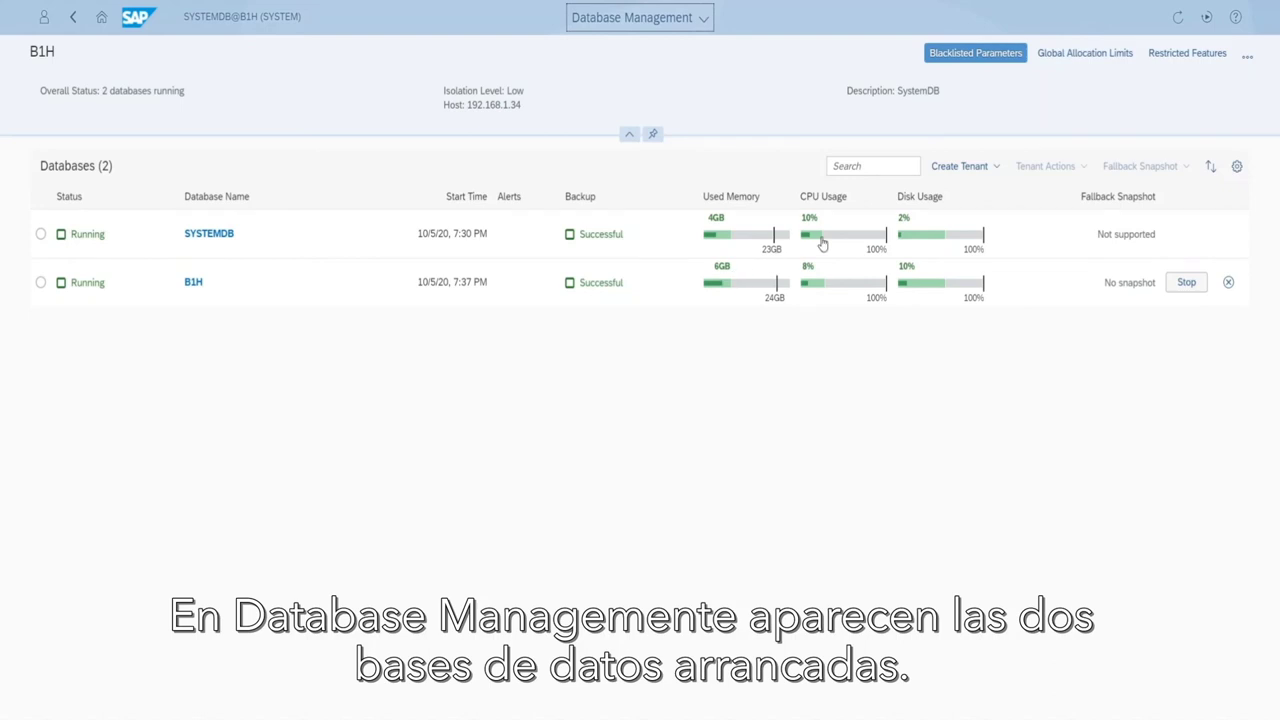
{"action": "left_click", "coordinate": [1180, 16]}
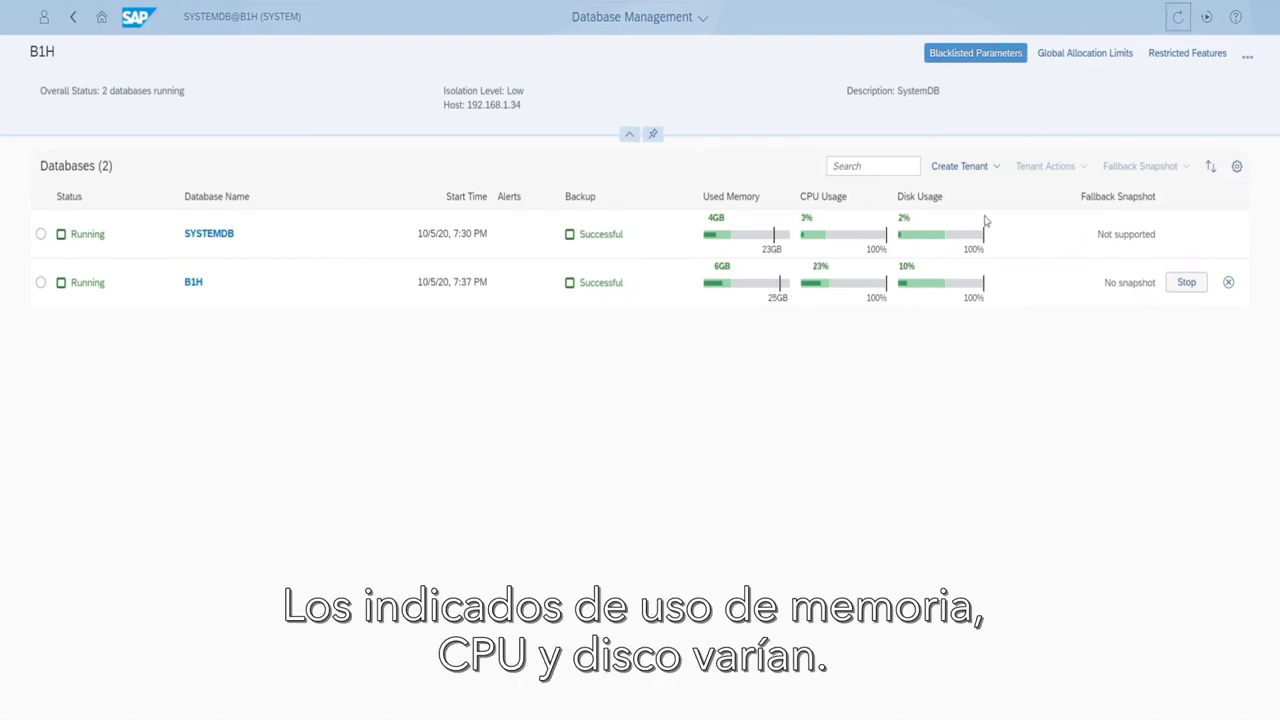
{"action": "left_click", "coordinate": [1178, 17]}
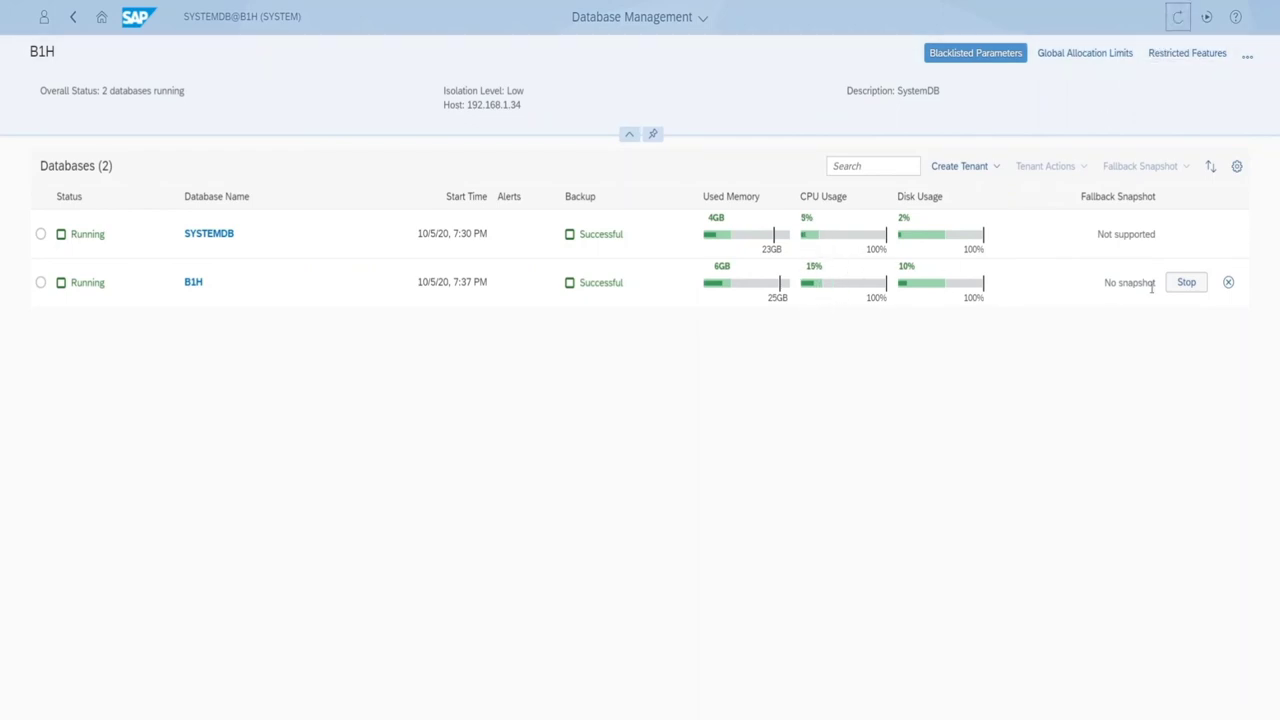
Refresh the database statuses in the B1 group's directory and the group overview on the home page.
{"action": "left_click", "coordinate": [73, 18]}
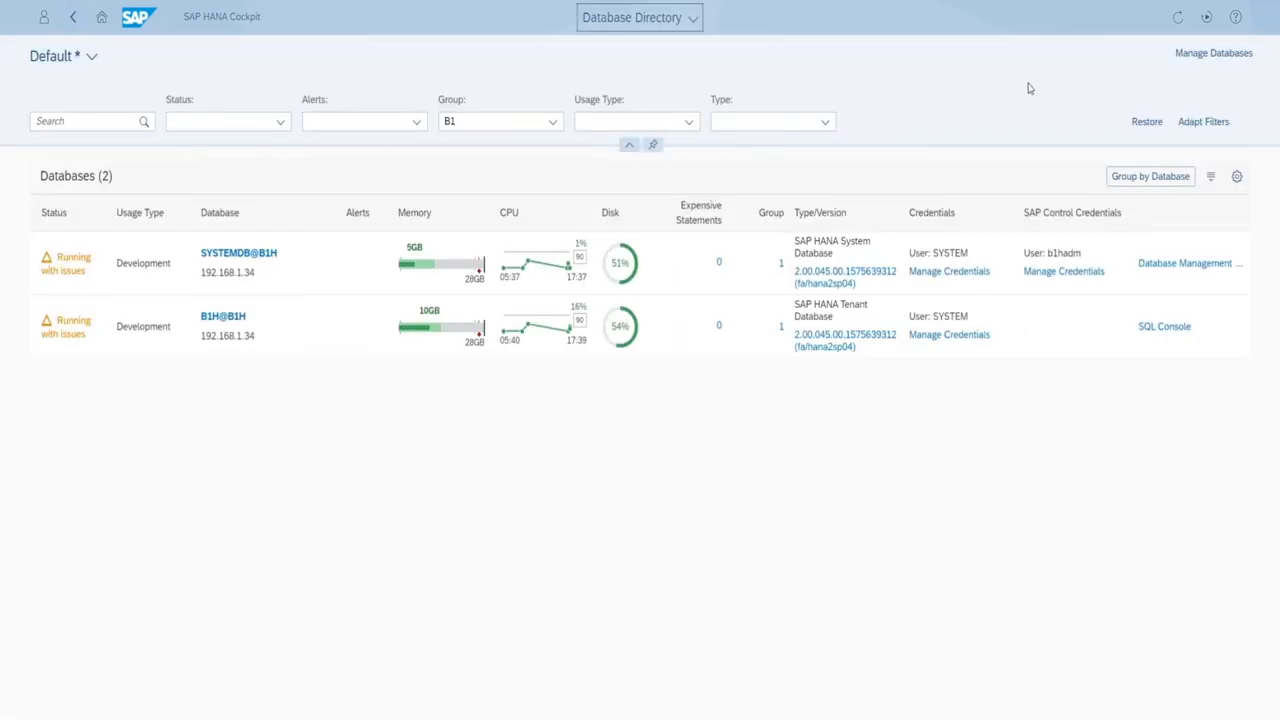
{"action": "left_click", "coordinate": [1179, 20]}
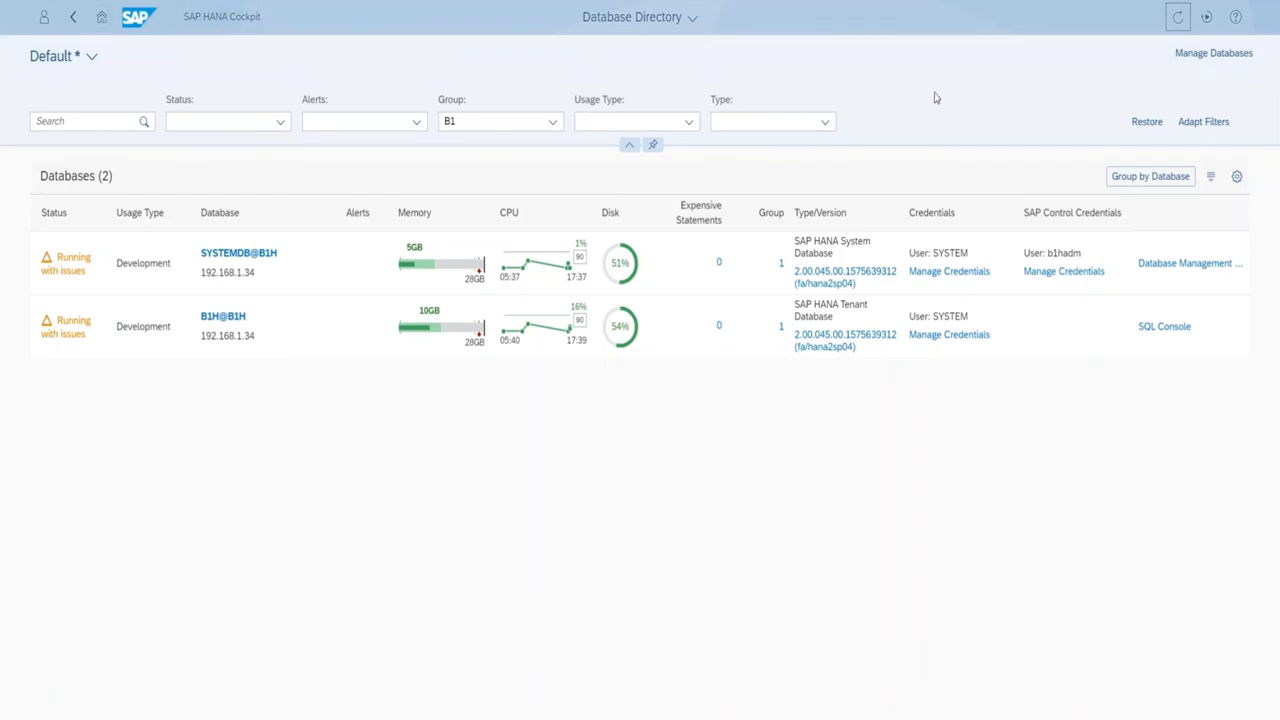
{"action": "left_click", "coordinate": [1180, 18]}
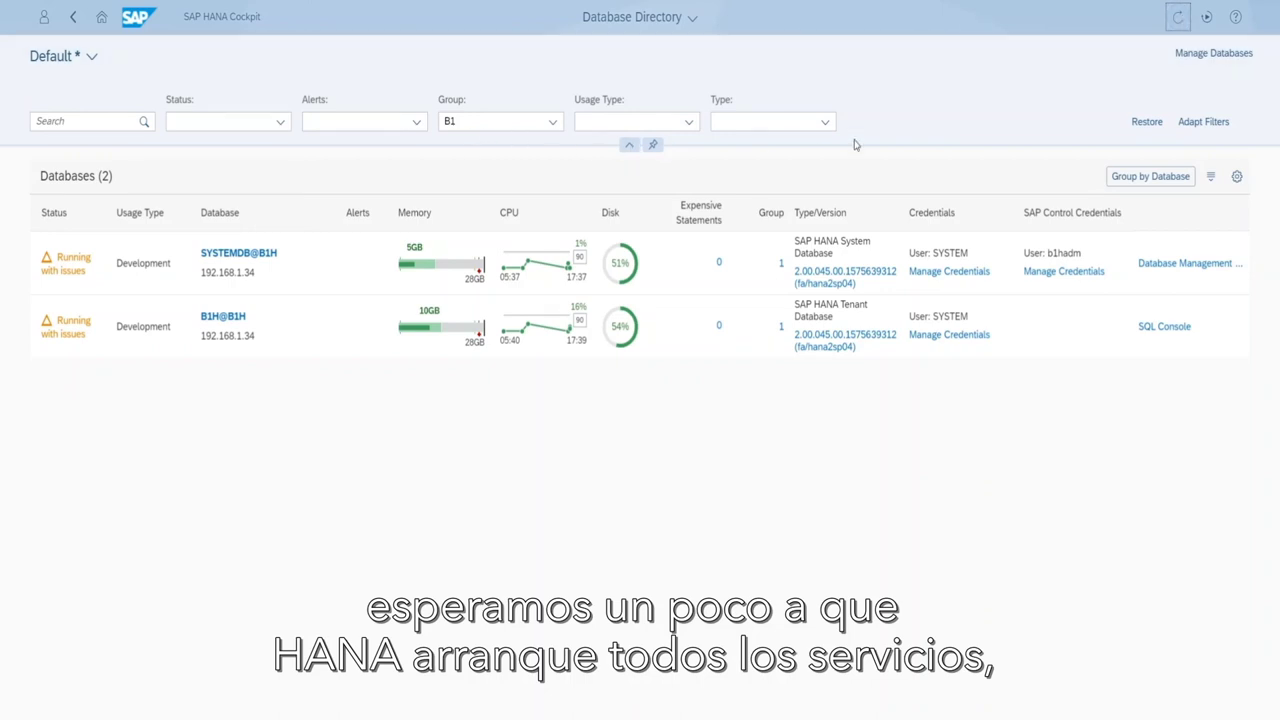
{"action": "left_click", "coordinate": [1178, 18]}
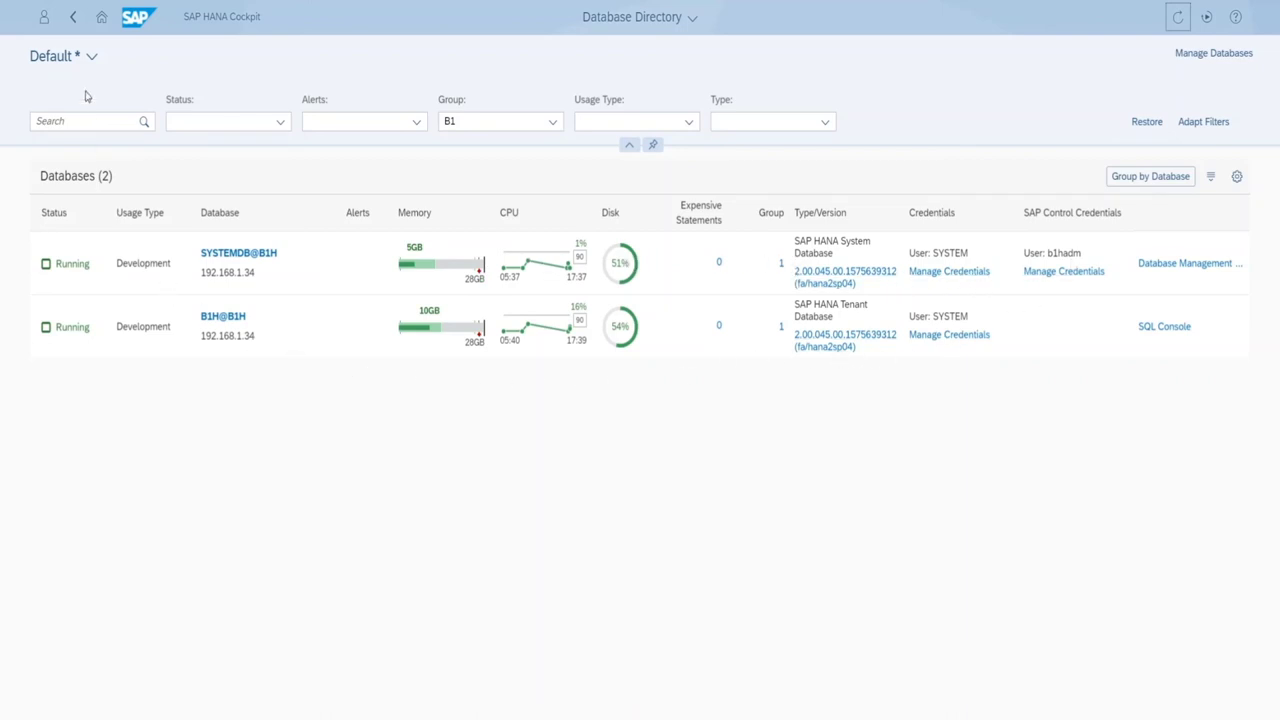
{"action": "left_click", "coordinate": [101, 22]}
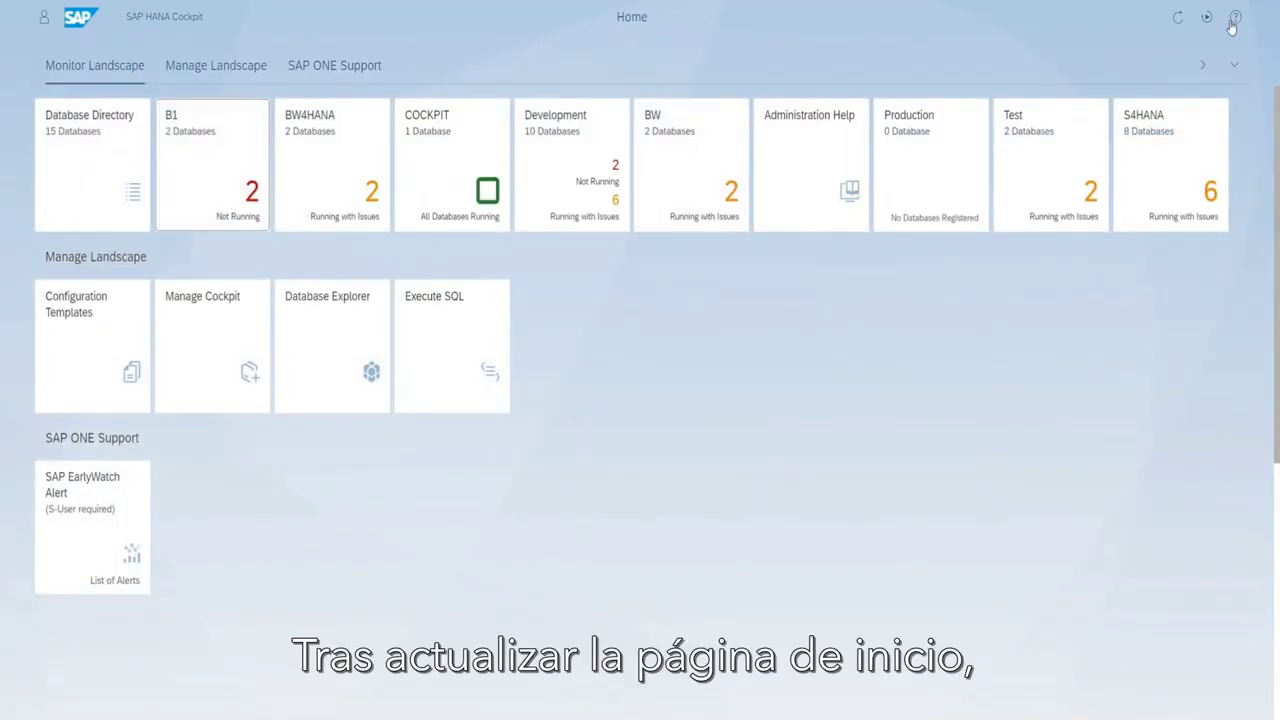
{"action": "left_click", "coordinate": [1177, 20]}
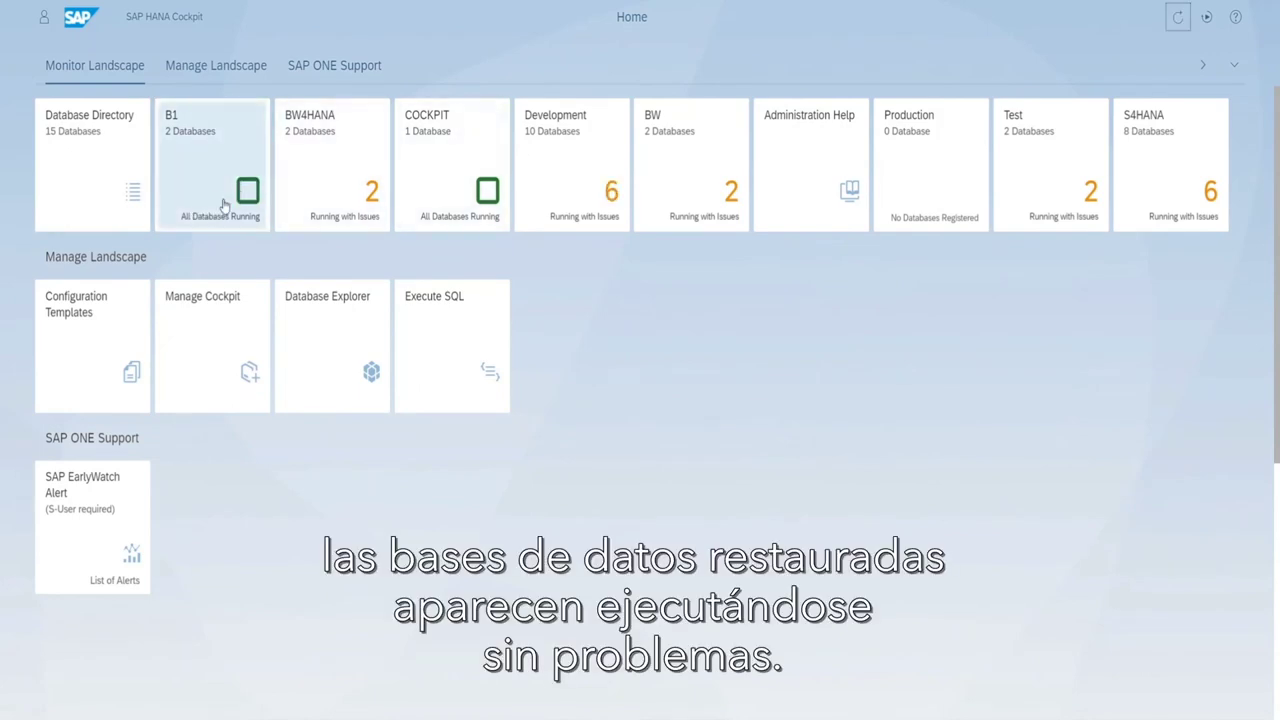